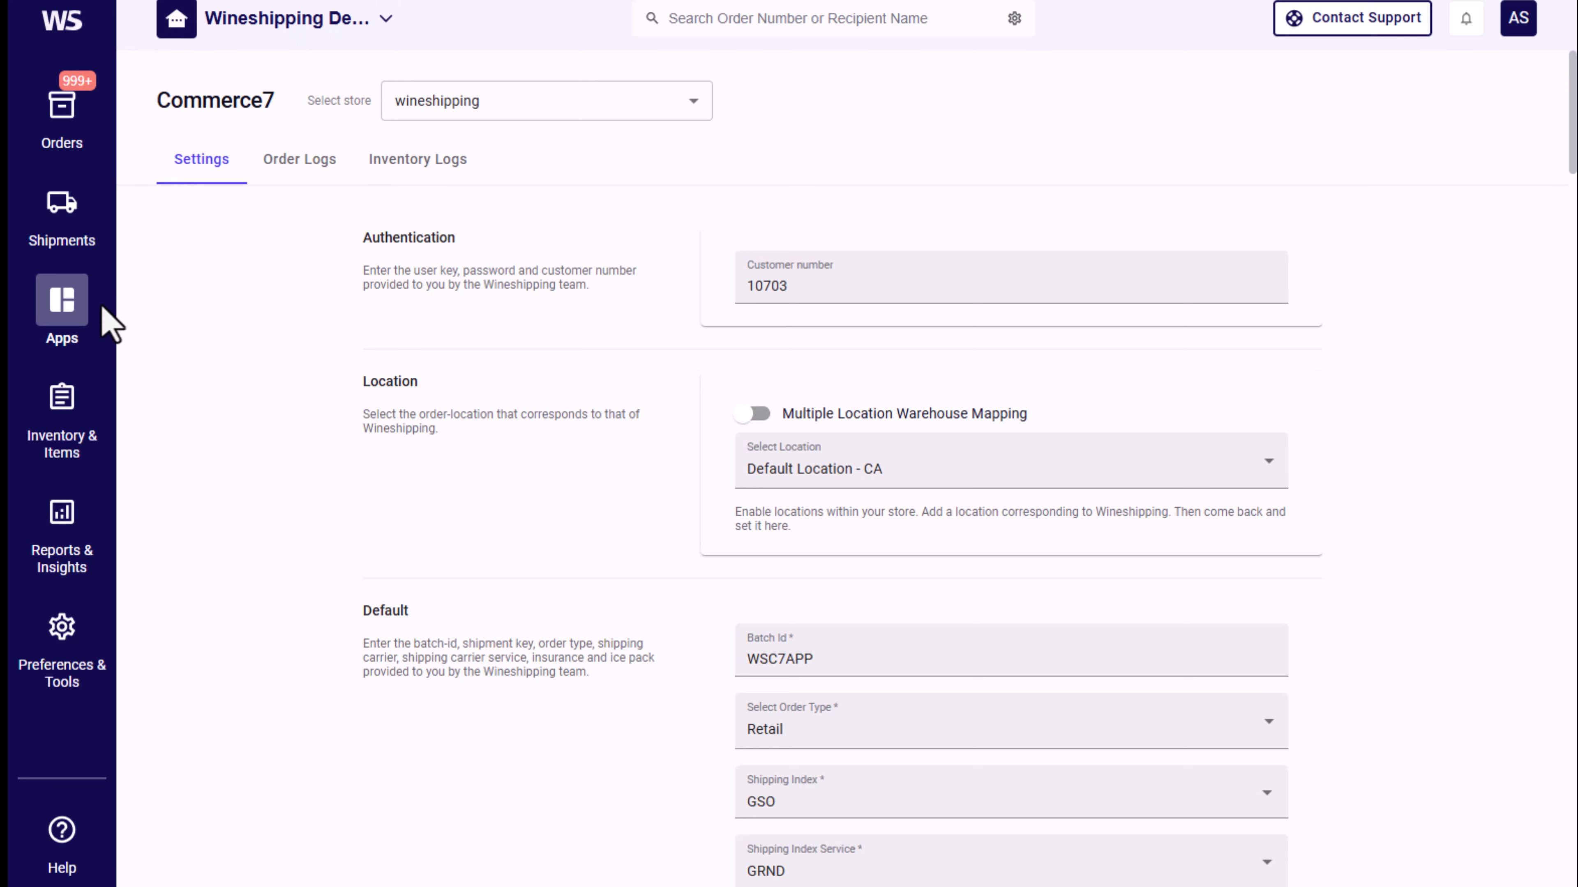
- Open the Commerce7 integration settings and check the store's locations in Commerce7 against the integration's order-location setting
click(80, 329)
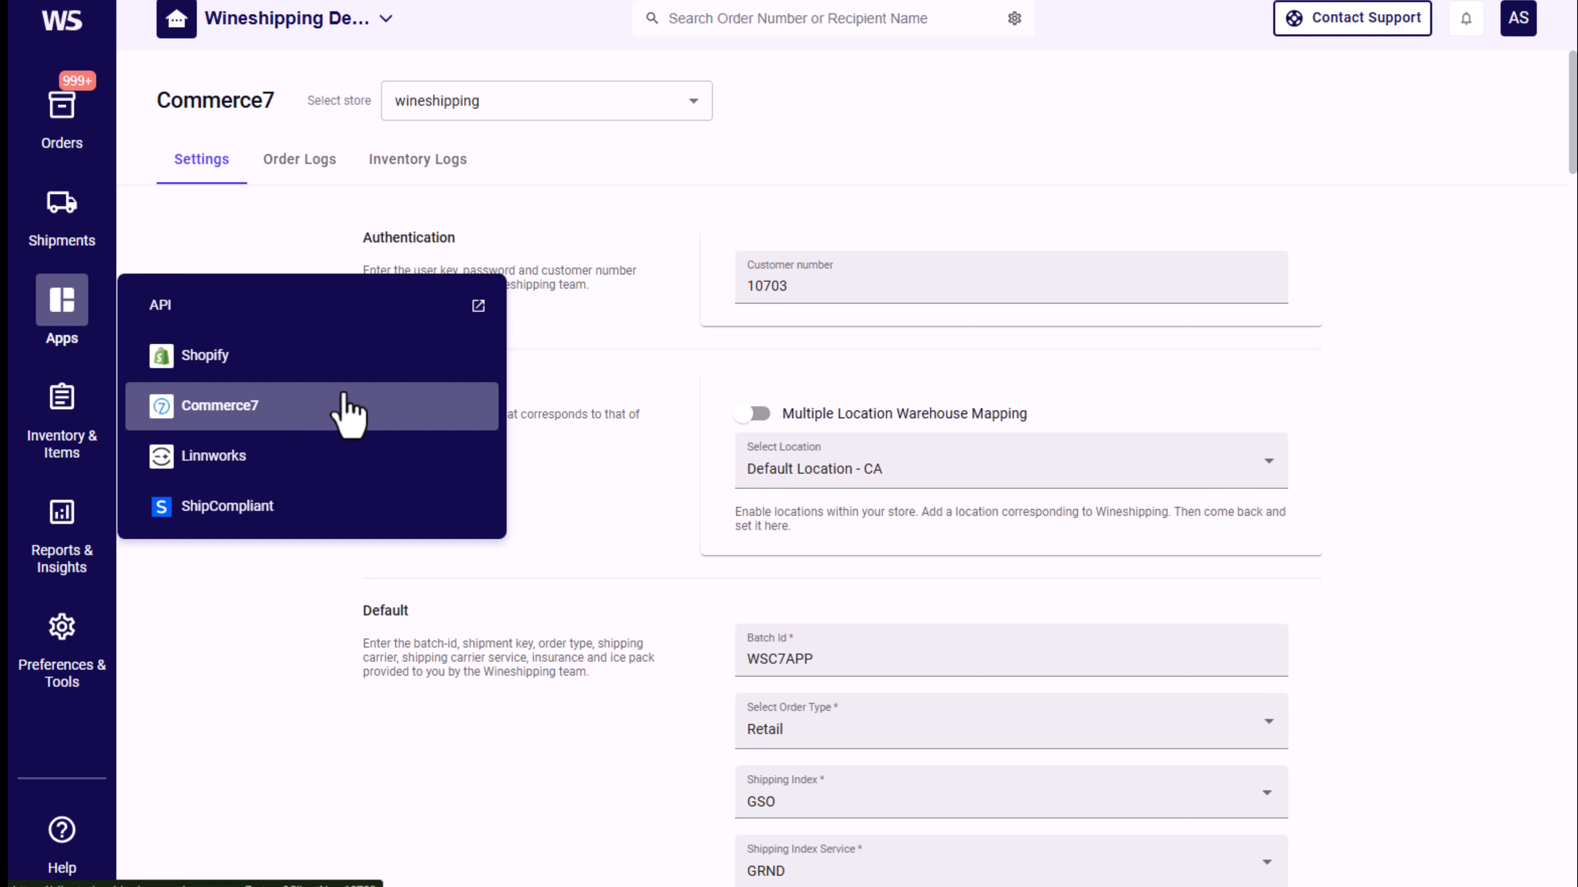
click(687, 351)
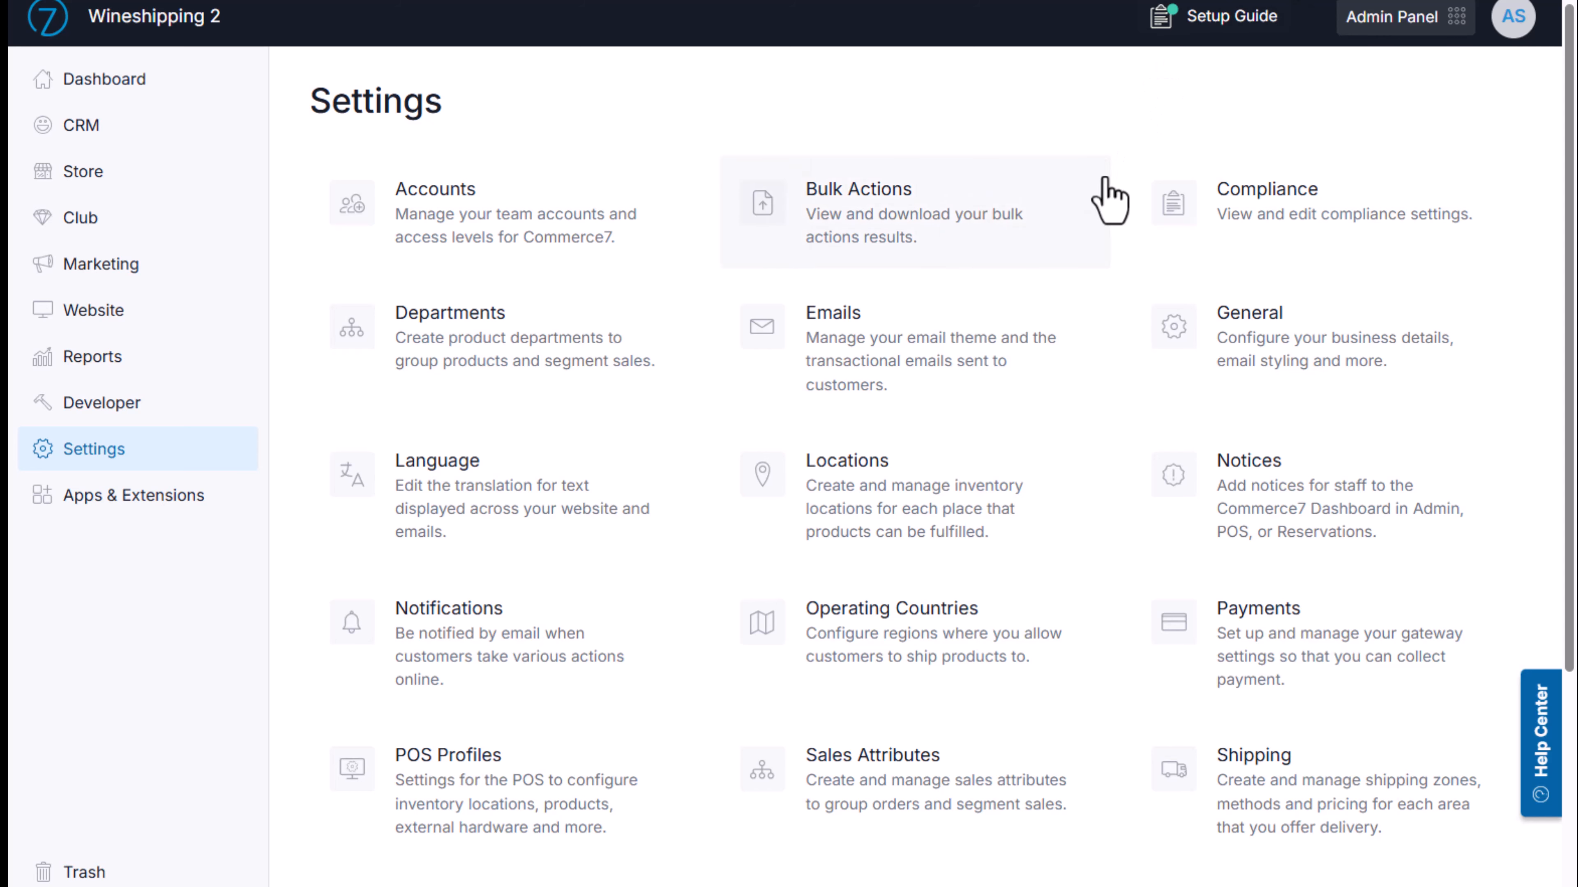
click(1052, 487)
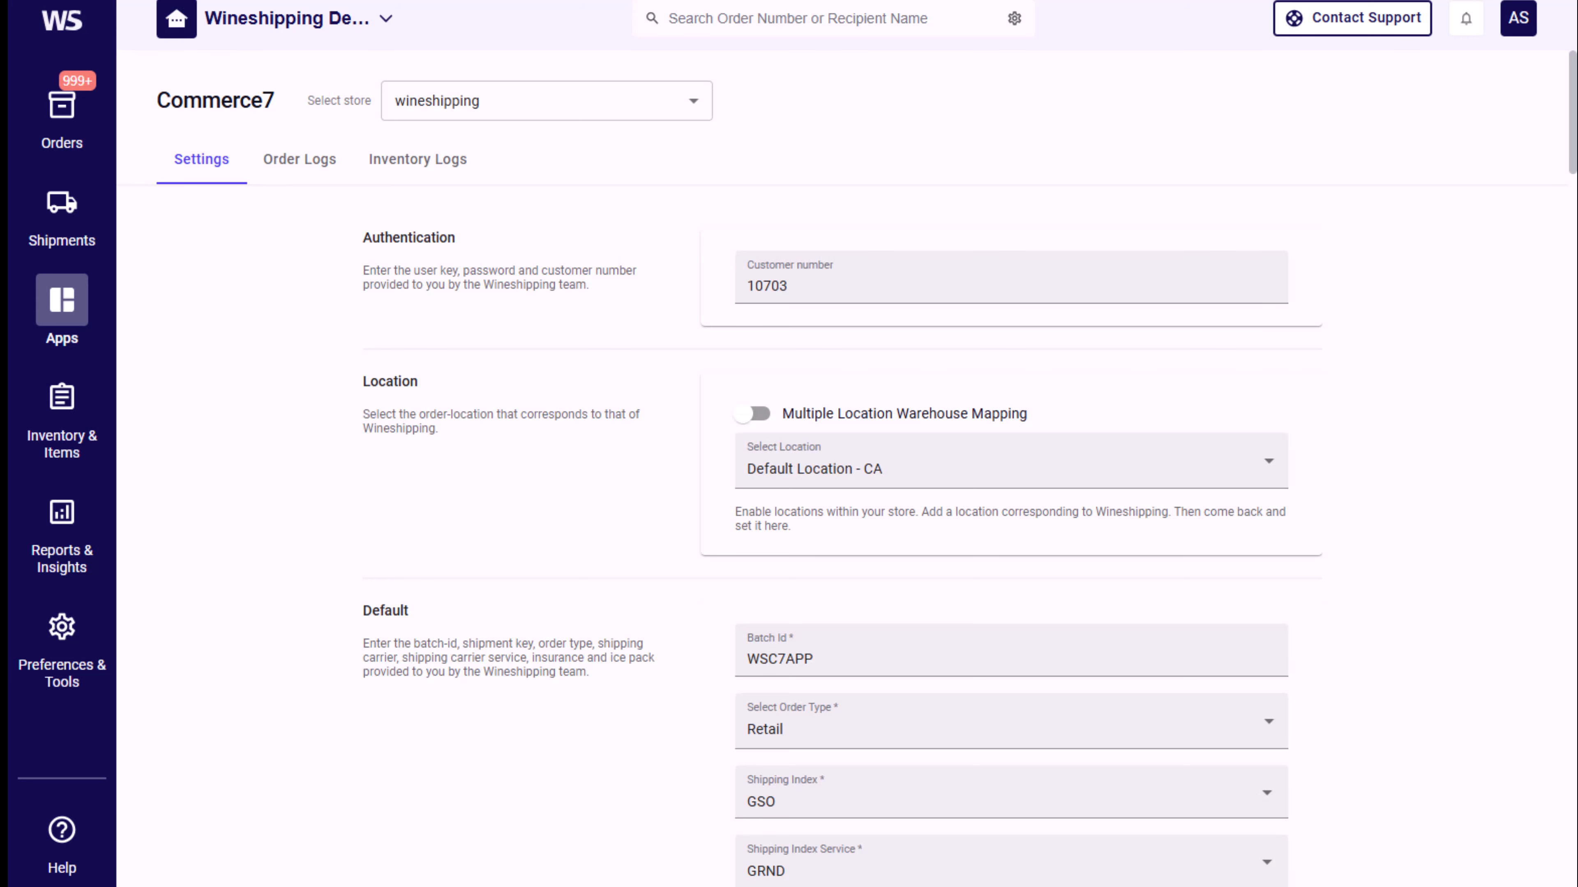
click(819, 479)
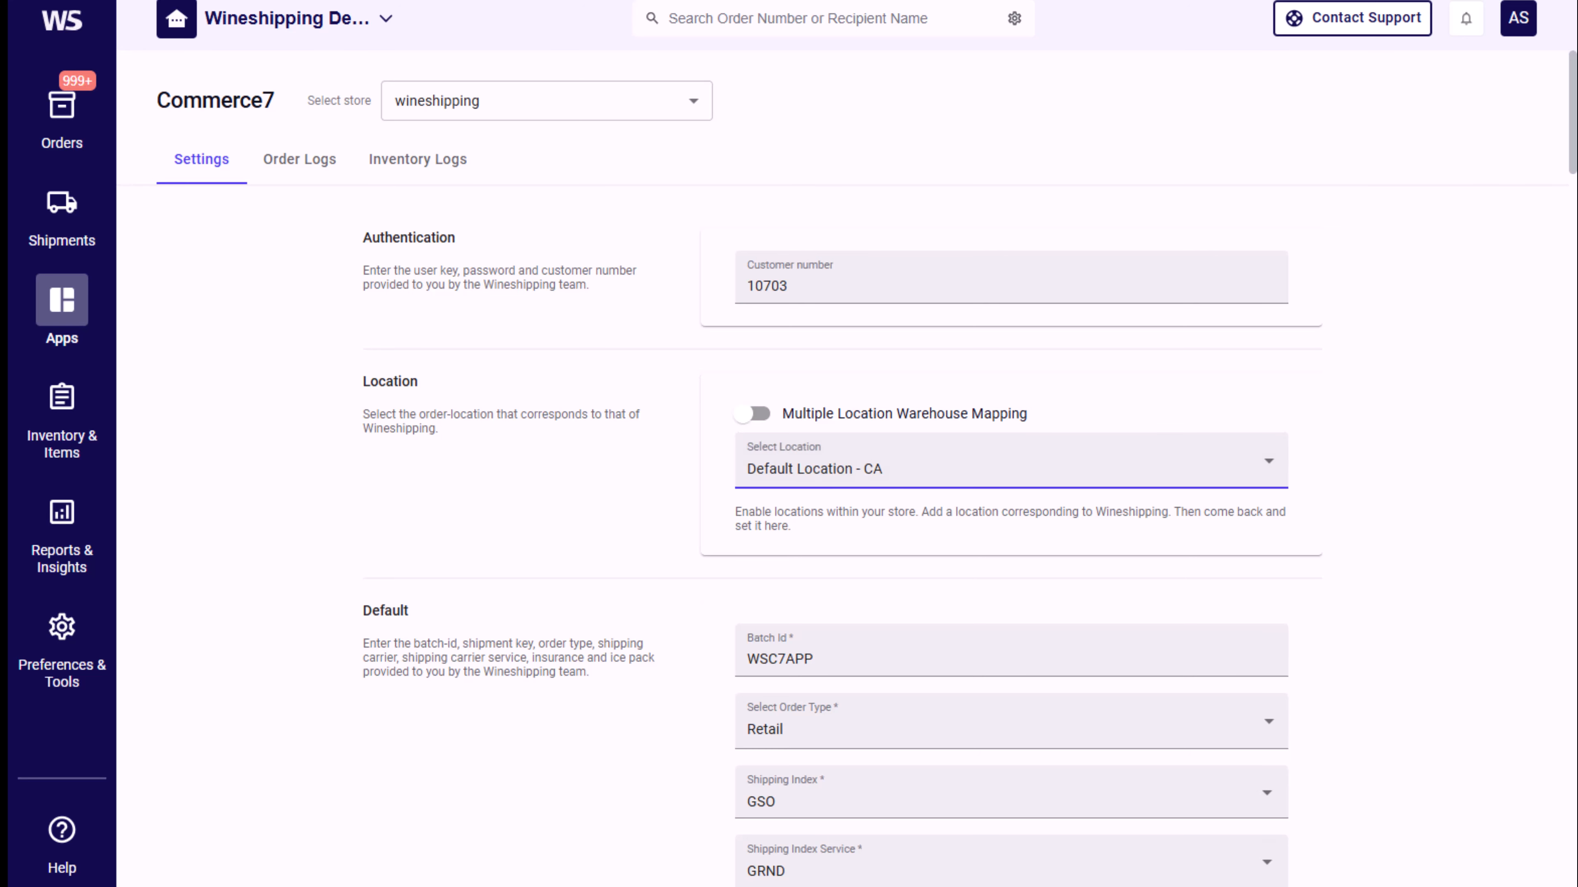
- Enable transmitting orders to Wineshipping for fulfillment in the Batch Order section and confirm the change
scroll(1488, 297, down, 2)
scroll(1488, 297, down, 3)
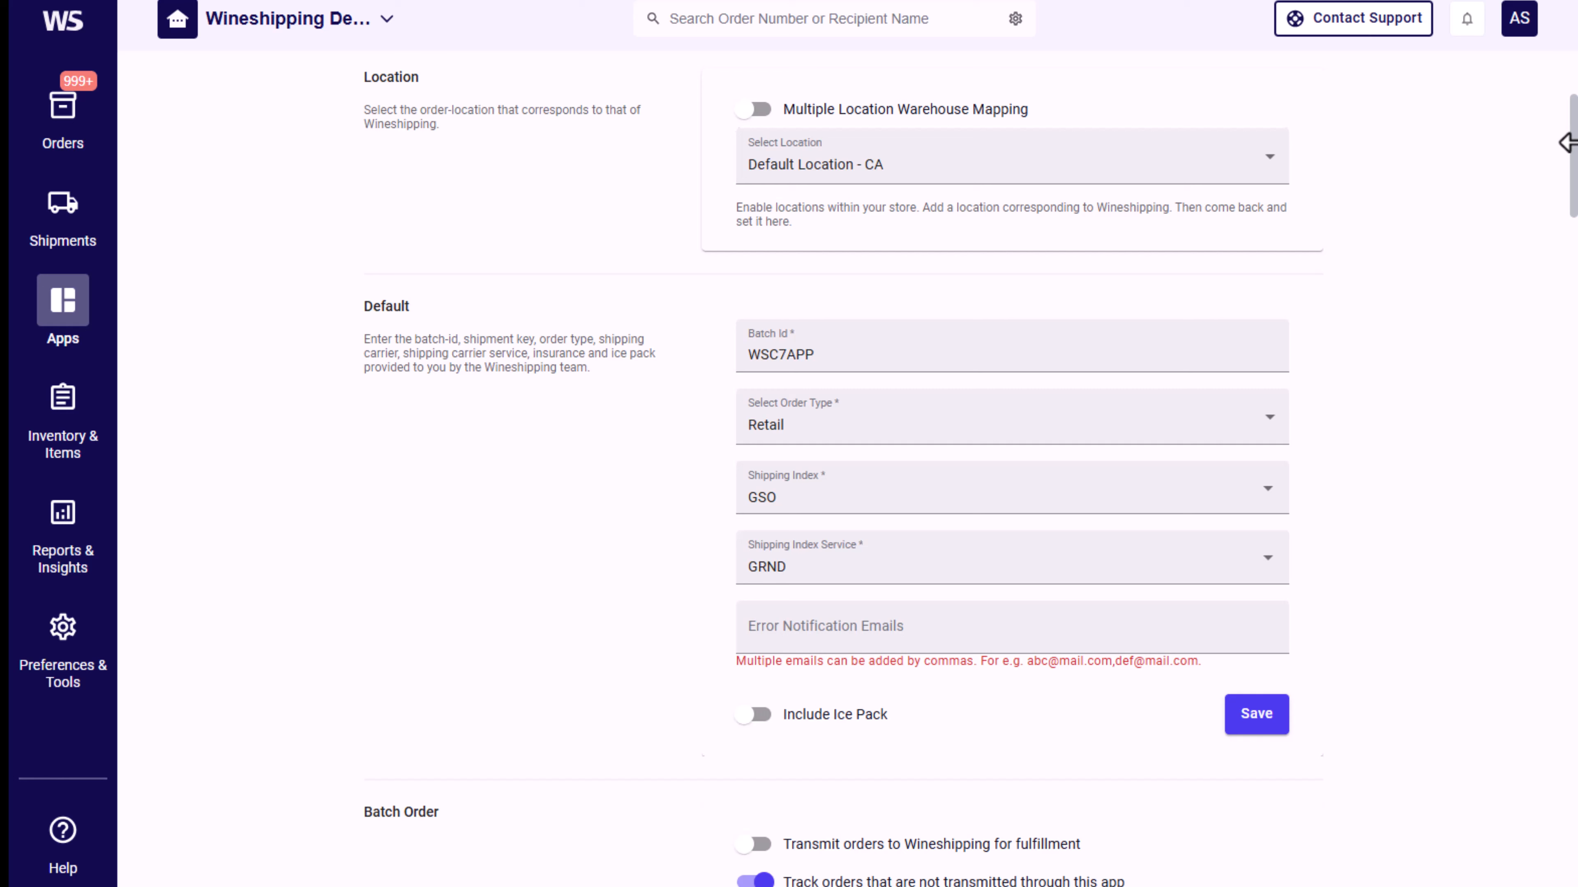
scroll(1338, 239, down, 10)
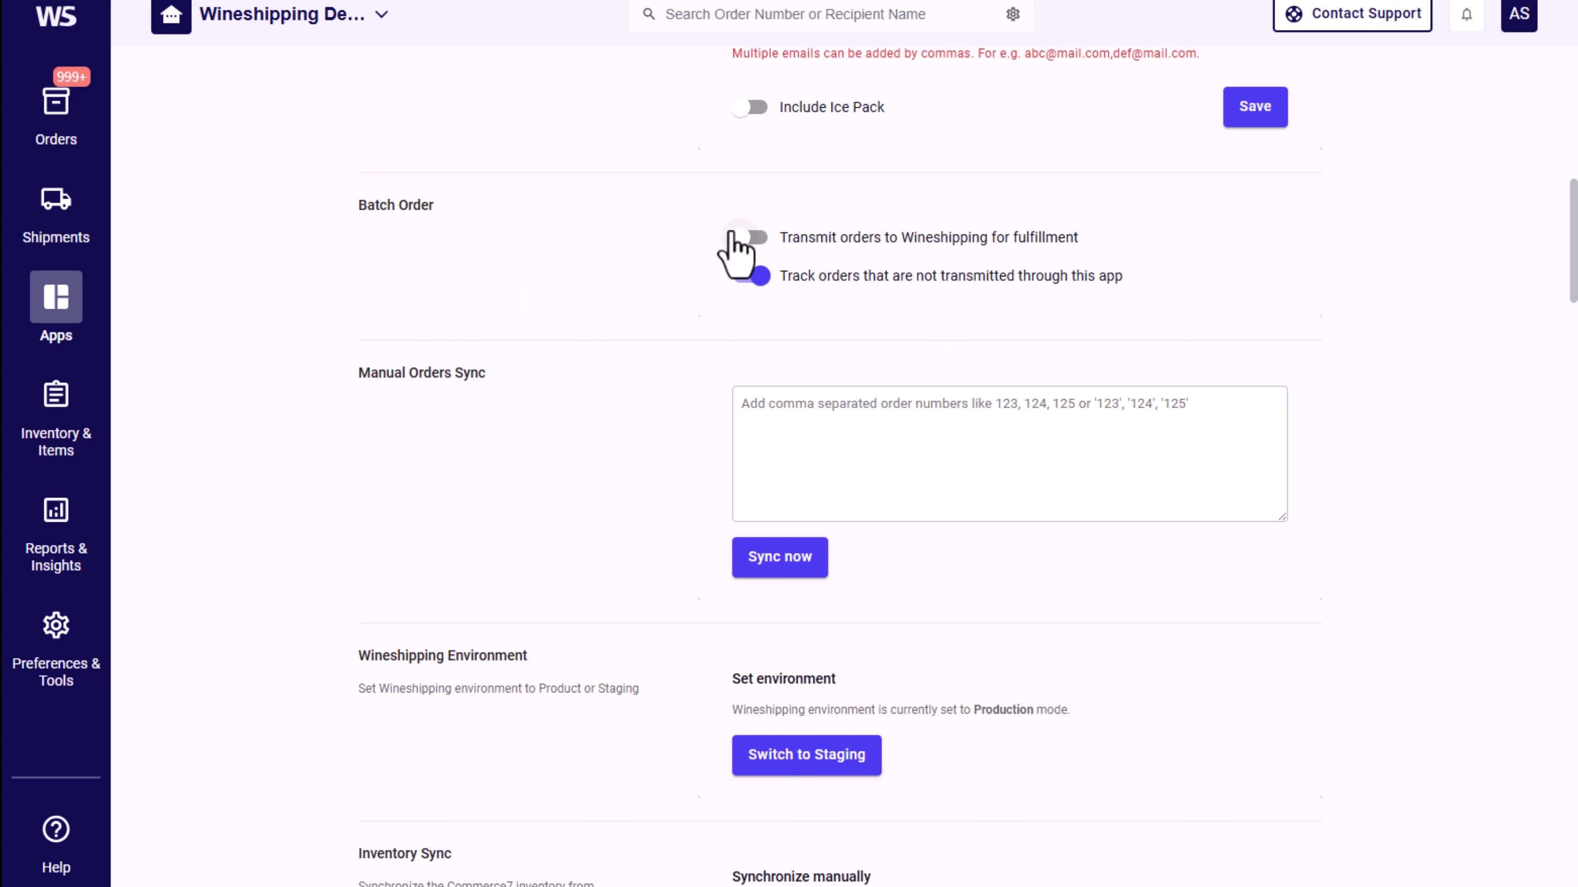
click(755, 241)
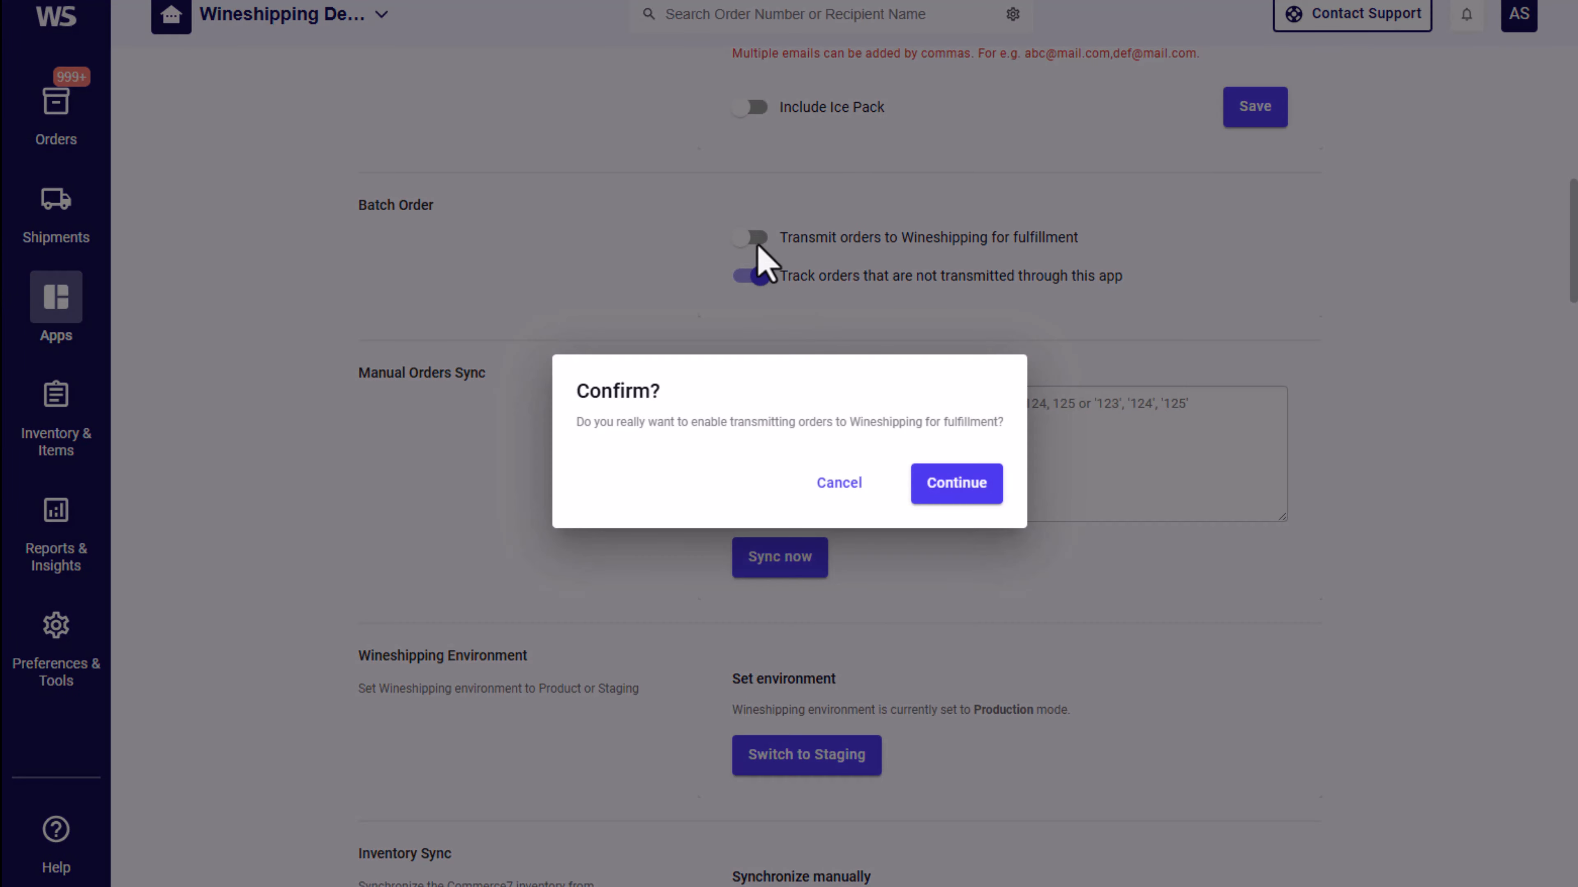
click(931, 481)
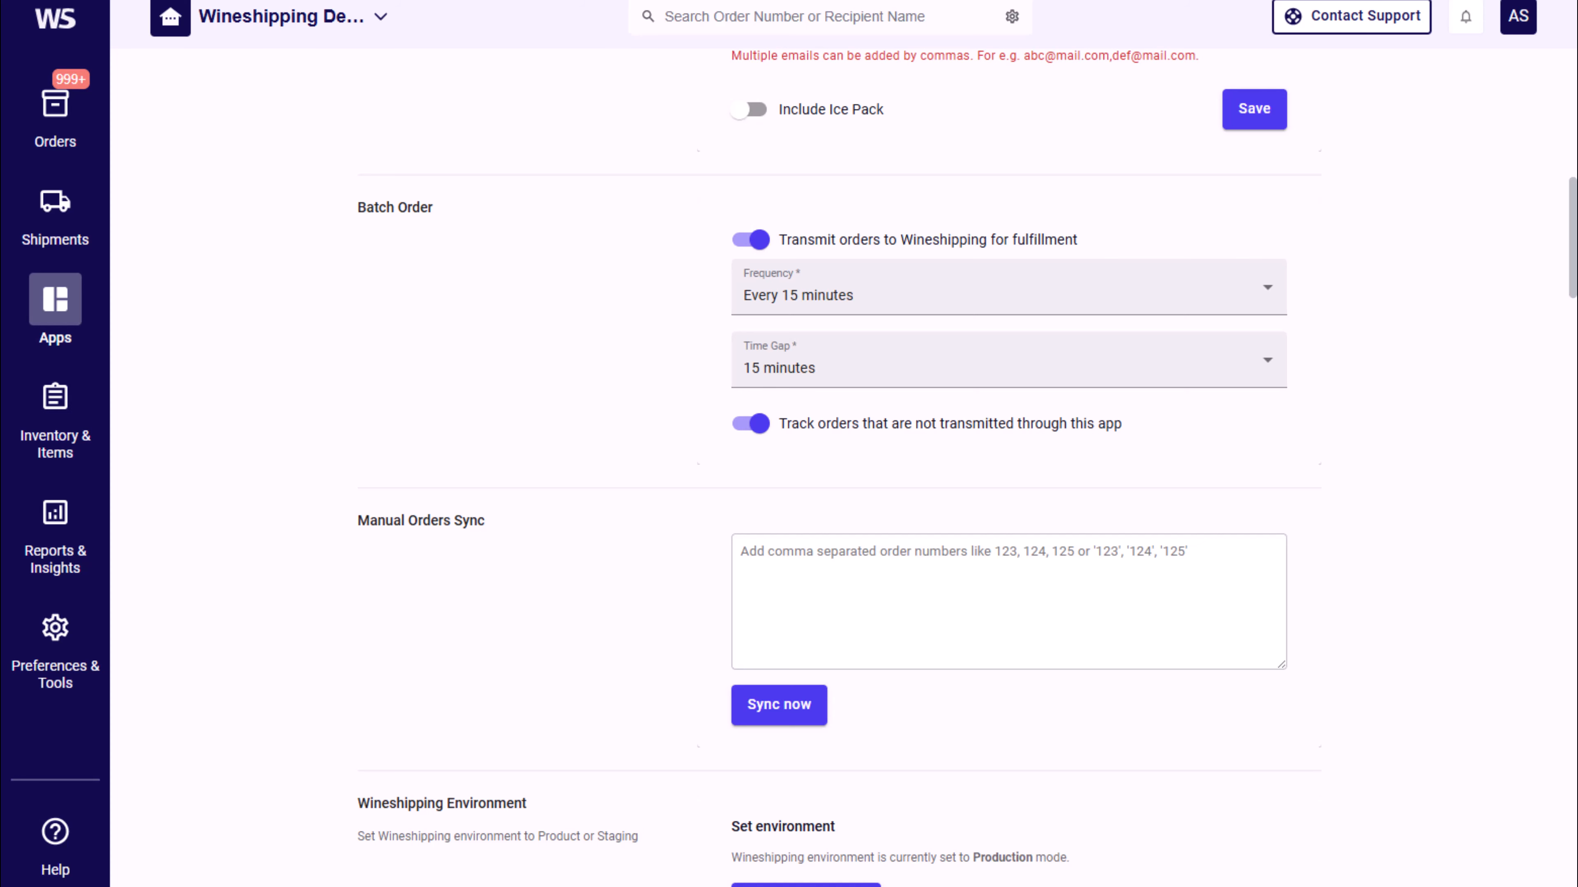
- Turn on the daily/weekly inventory auto sync with a Daily routine at 01:00 and save it
scroll(1095, 236, down, 5)
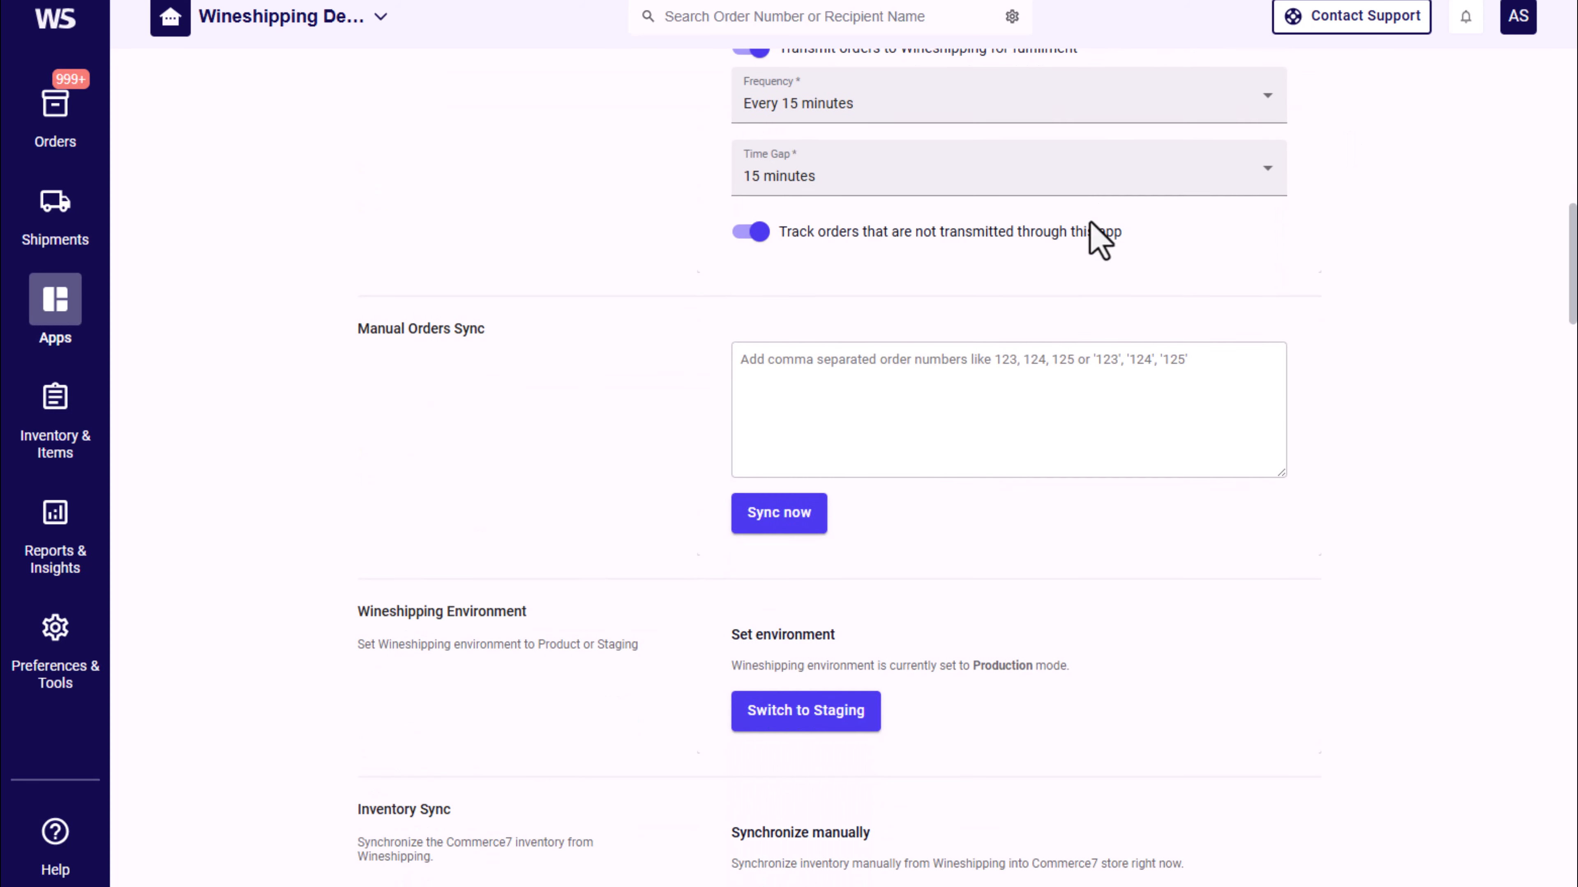
scroll(1106, 245, down, 2)
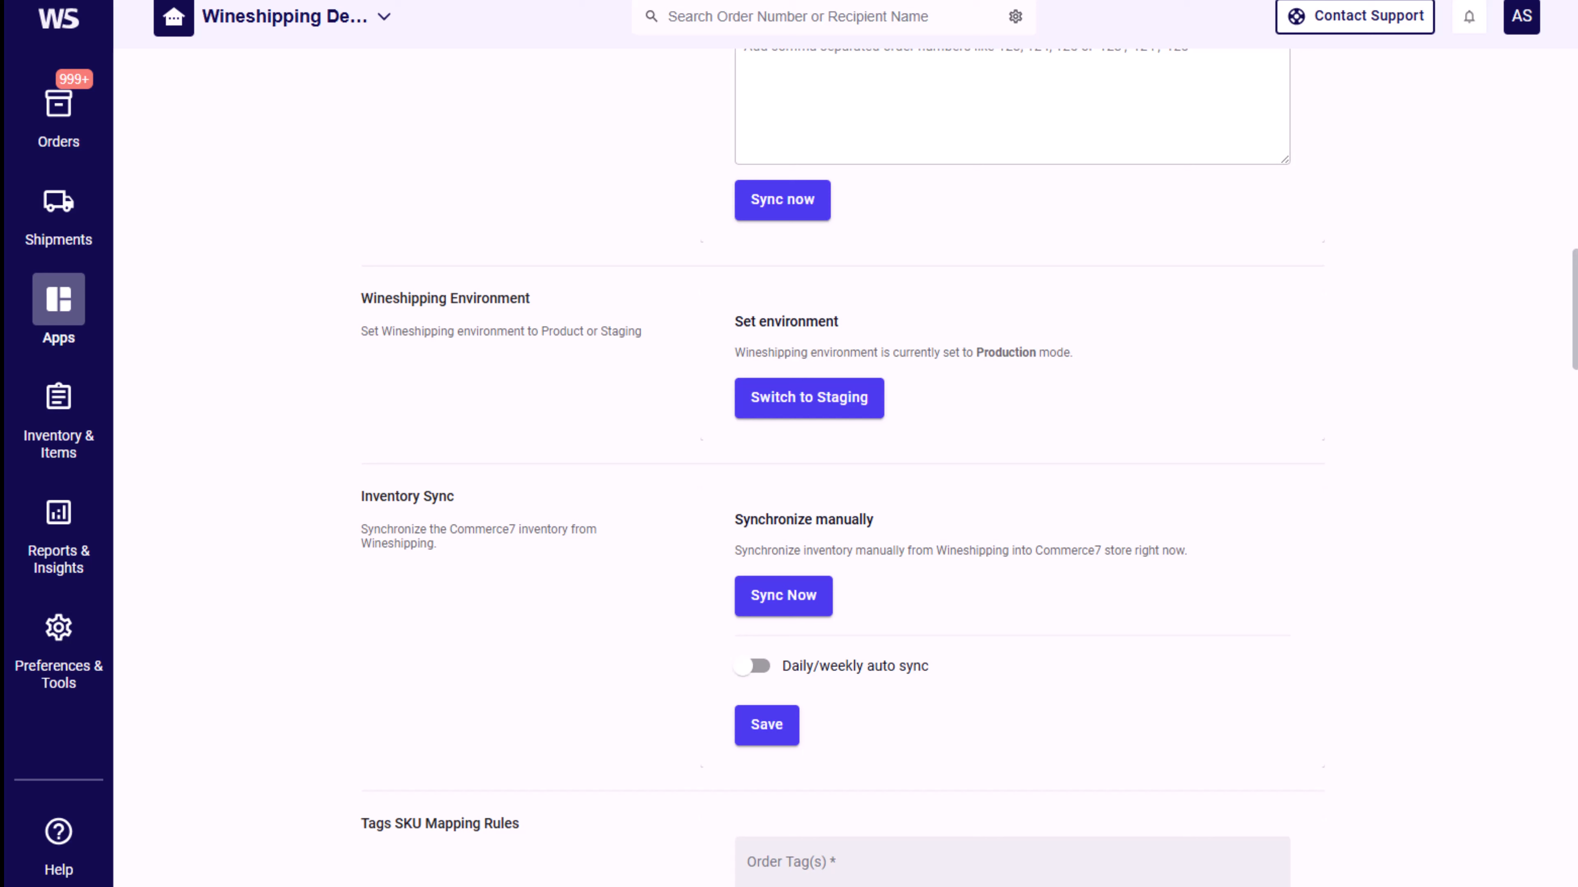
scroll(1566, 340, down, 4)
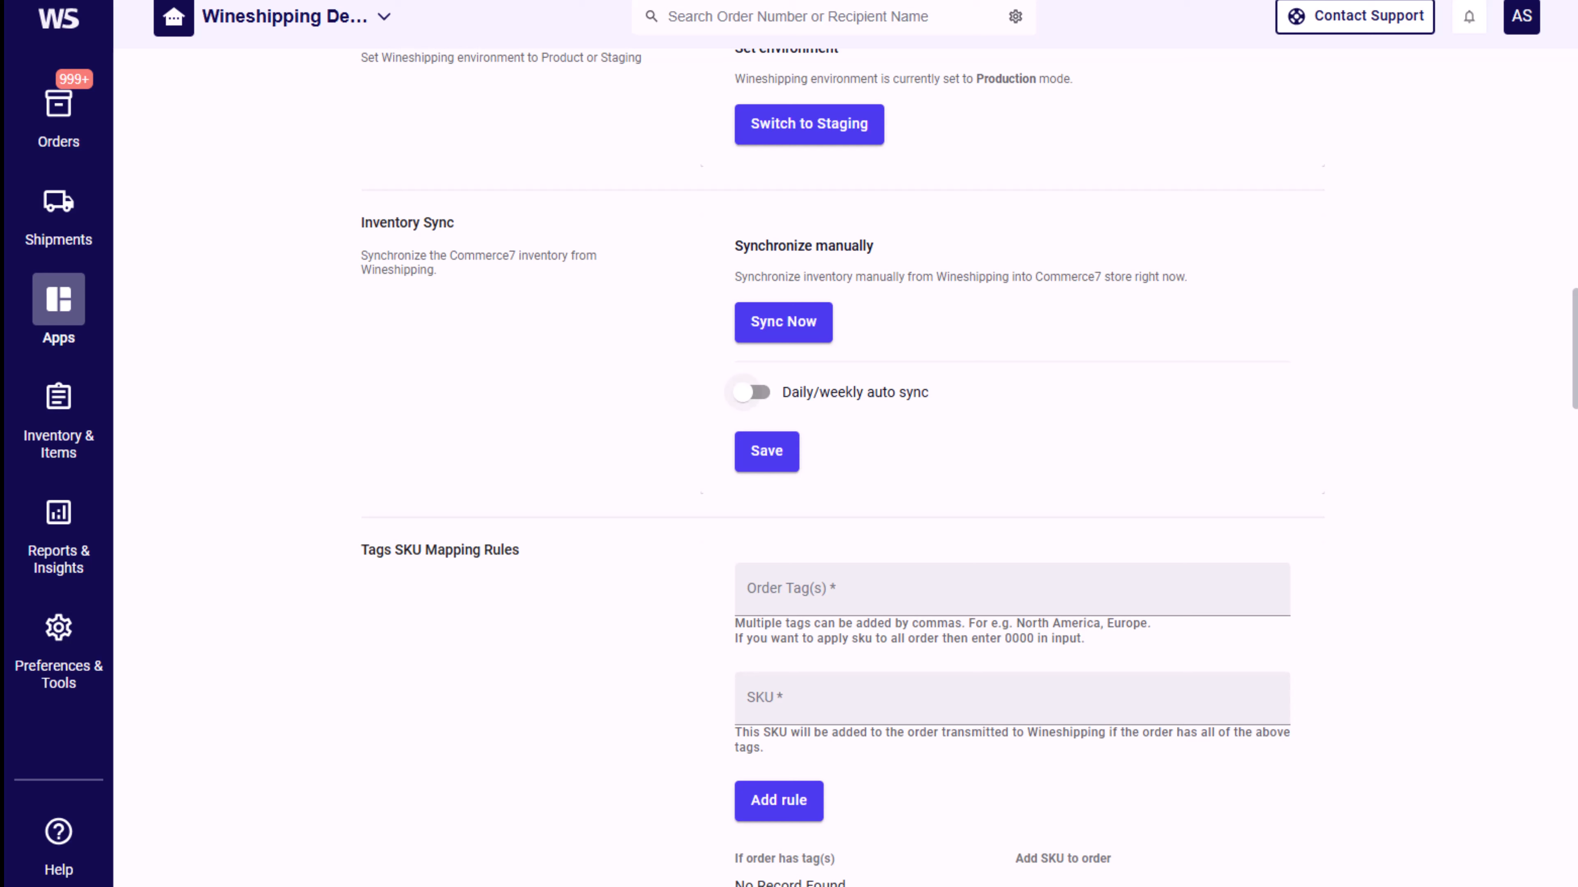
click(746, 392)
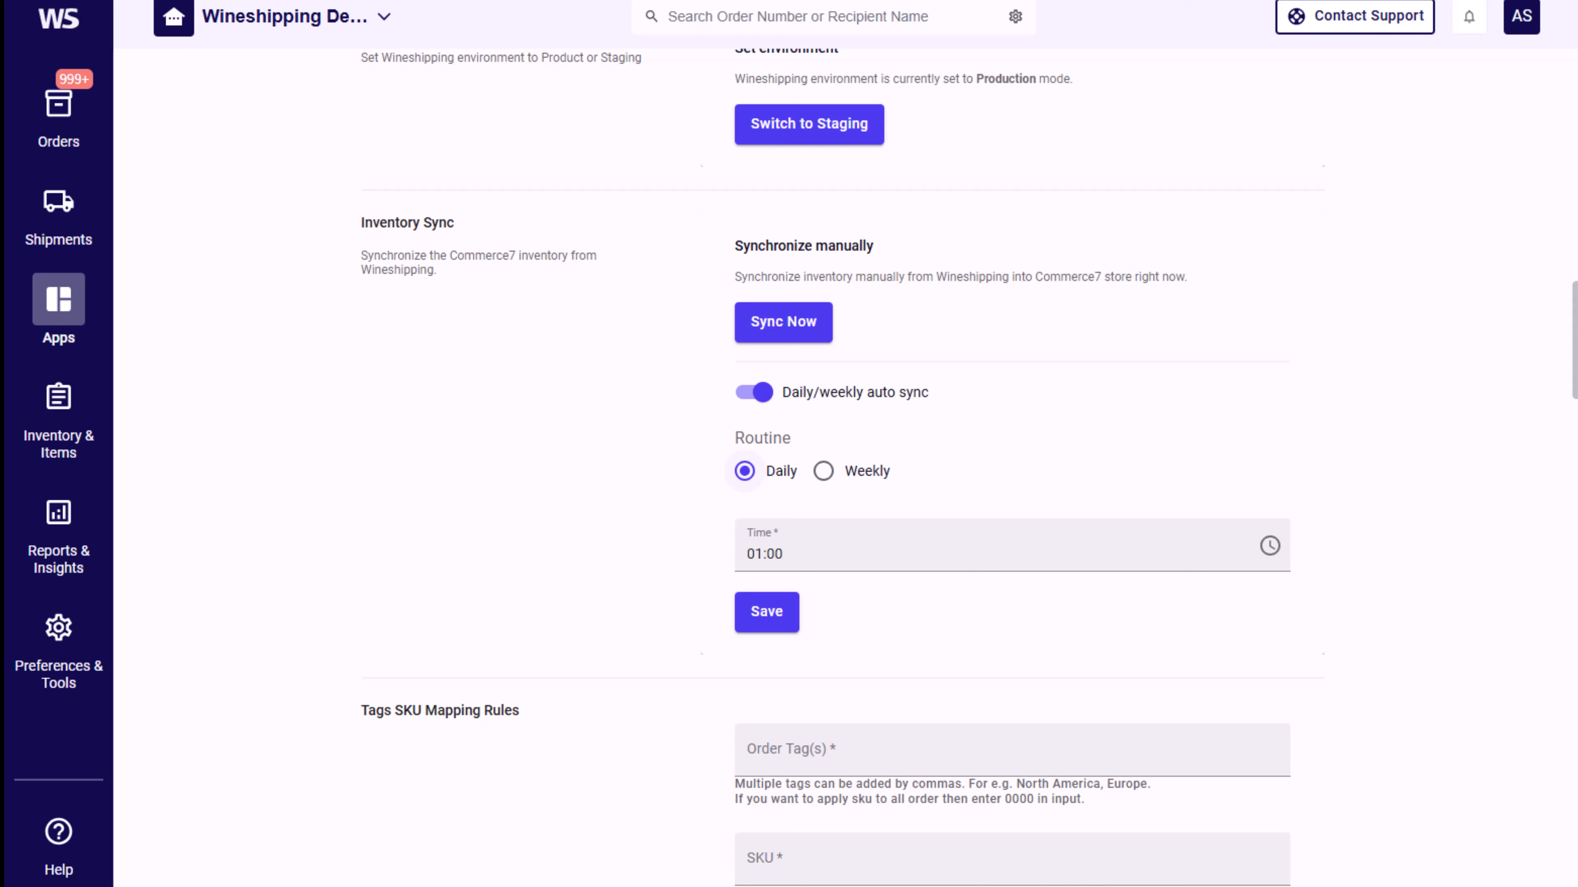
click(778, 613)
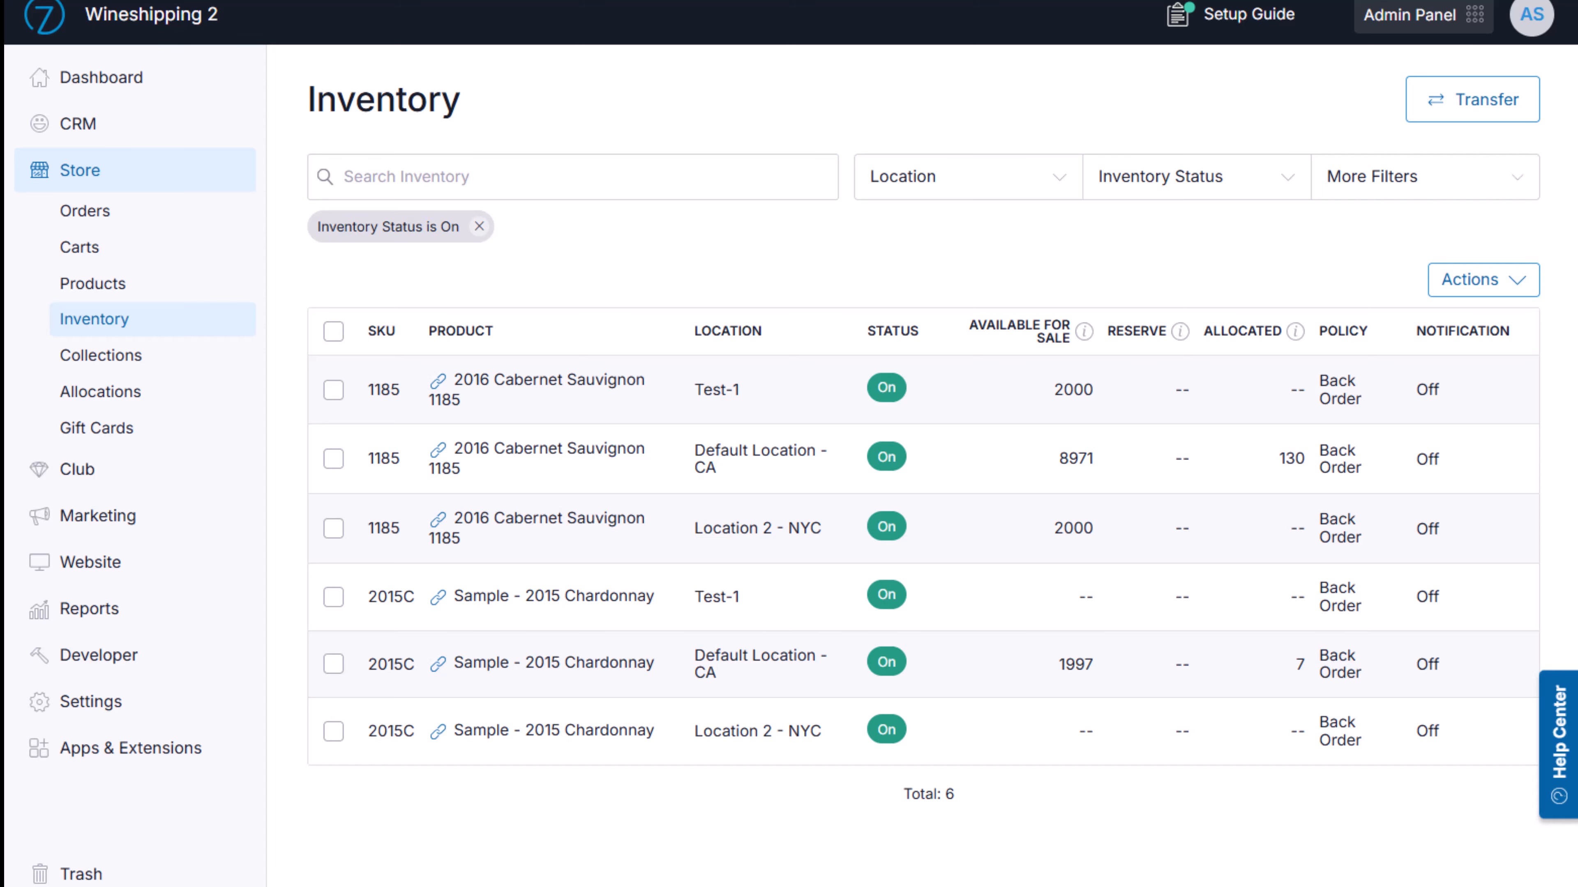
- Remove the "Inventory Status is On" filter from the Commerce7 inventory list and examine the products' inventory status and locations
click(479, 231)
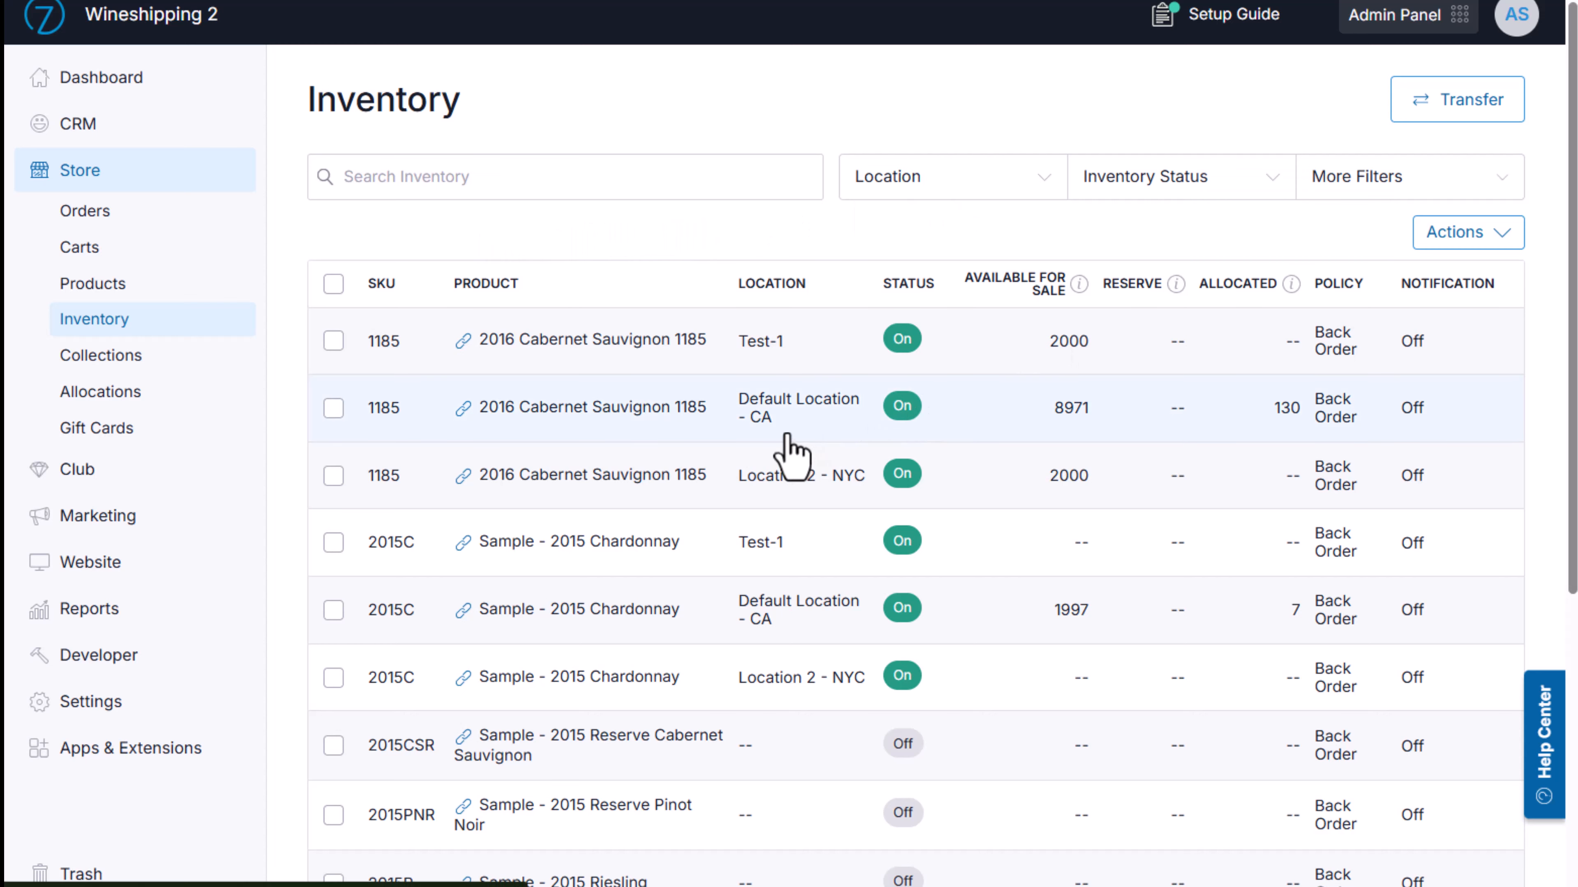
scroll(804, 447, down, 5)
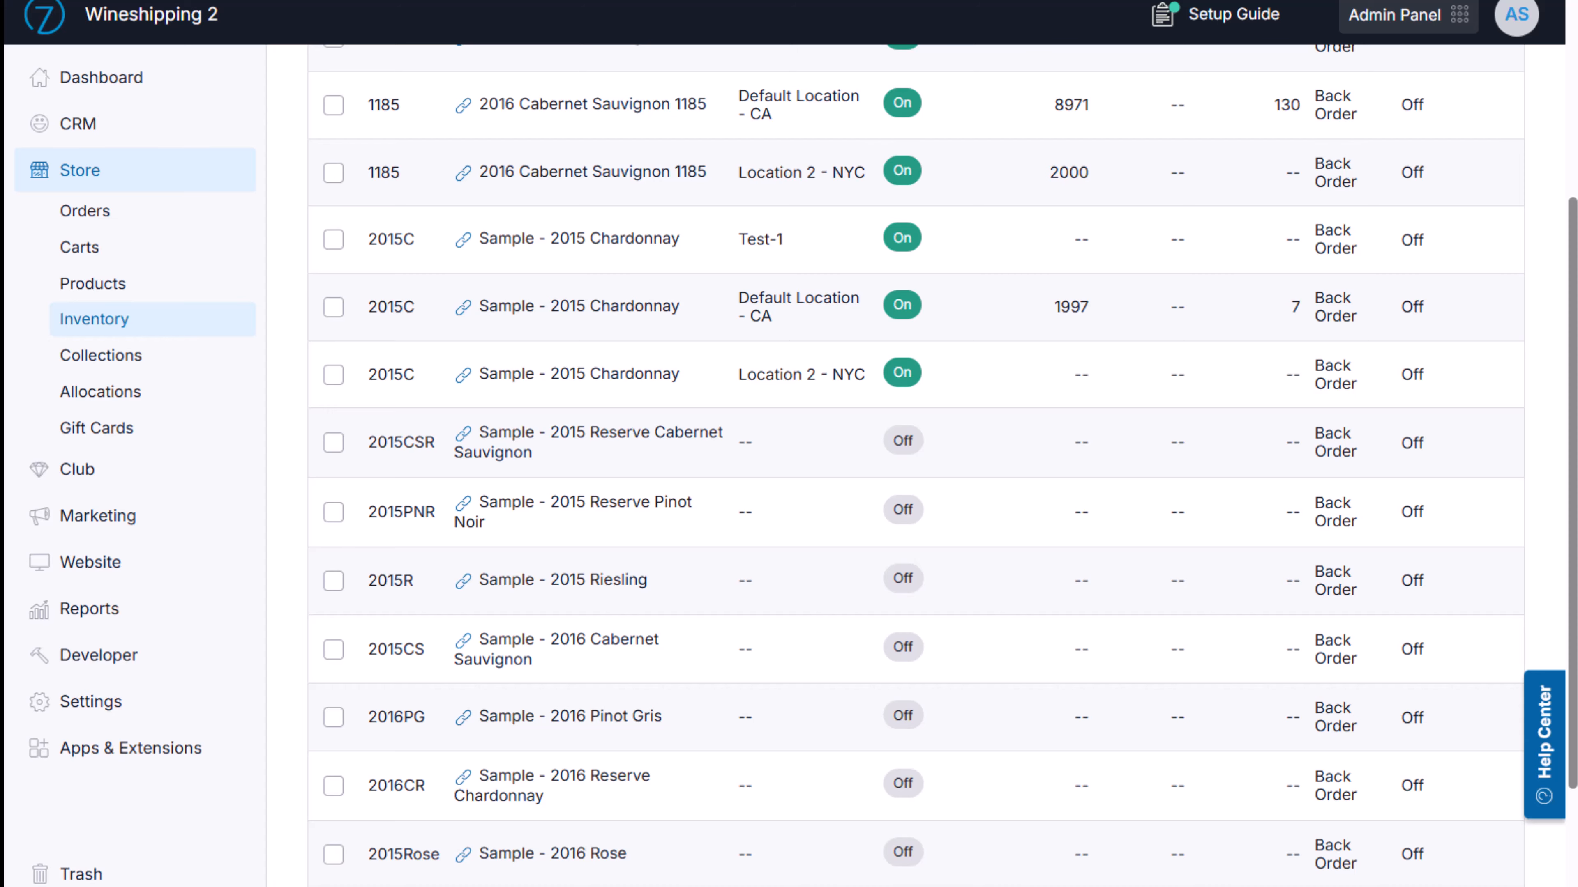
scroll(1562, 380, down, 2)
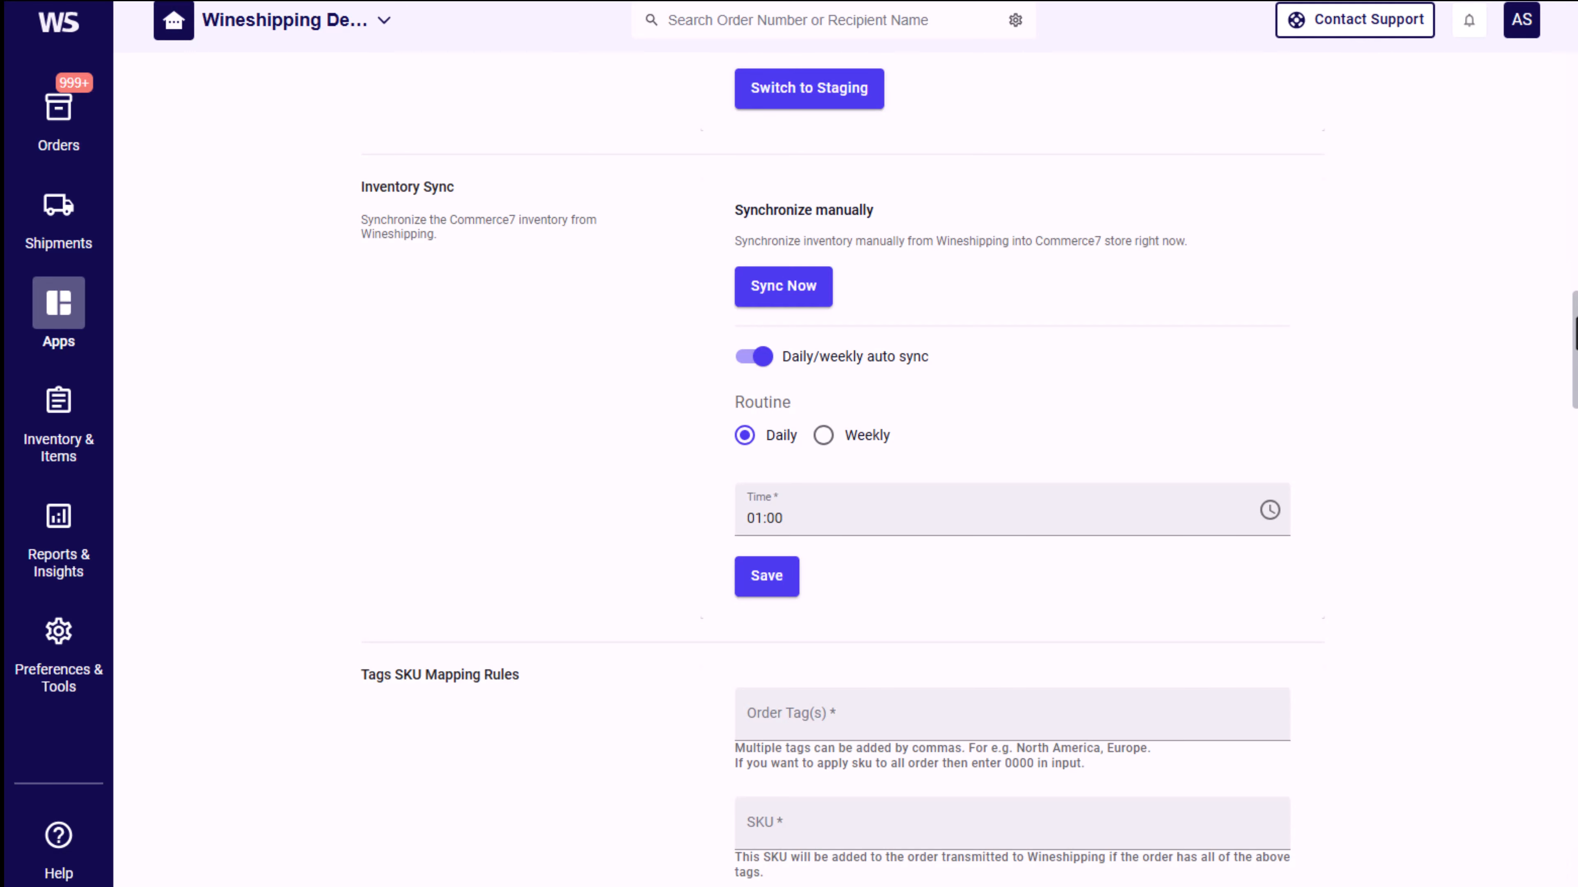
- Examine the Tags SKU Mapping Rules section and browse the settings page in Commerce7
scroll(840, 470, down, 3)
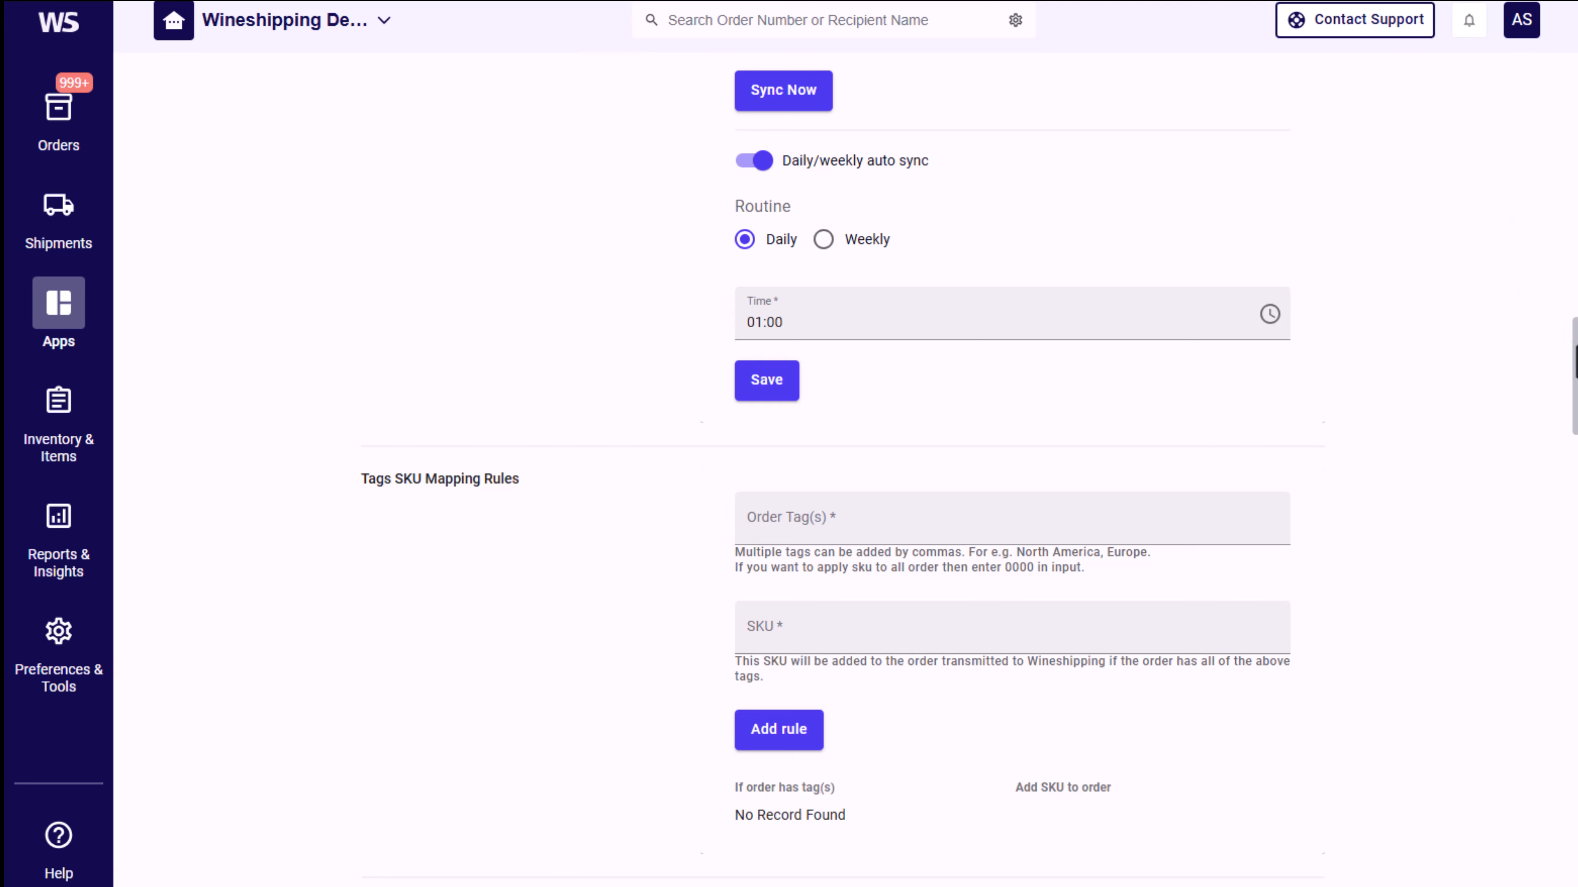
scroll(845, 469, down, 5)
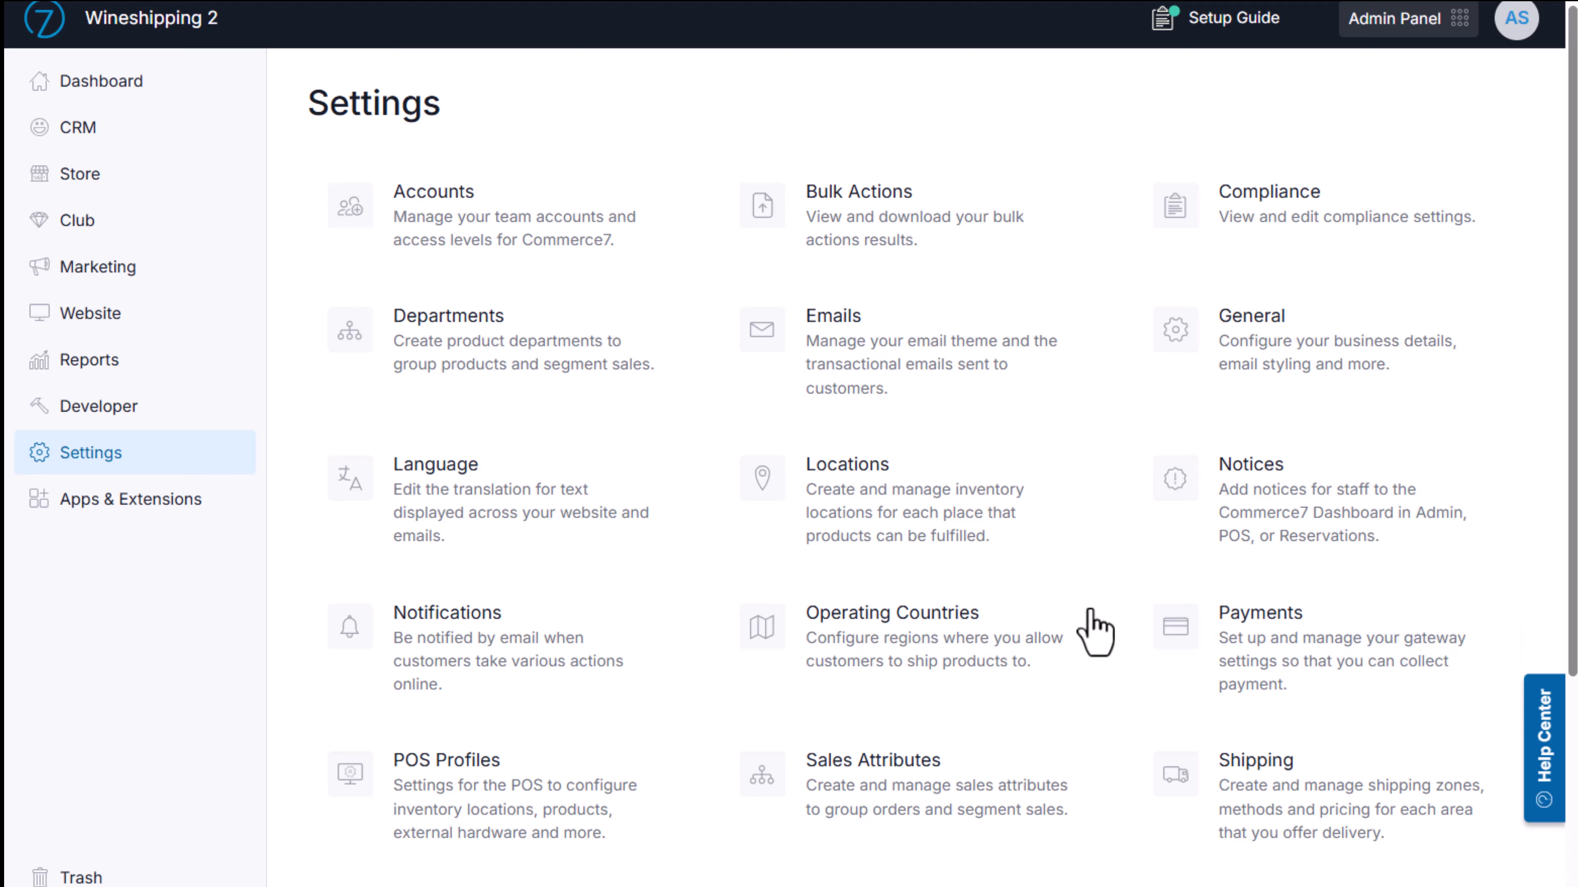
scroll(1095, 634, down, 5)
click(997, 652)
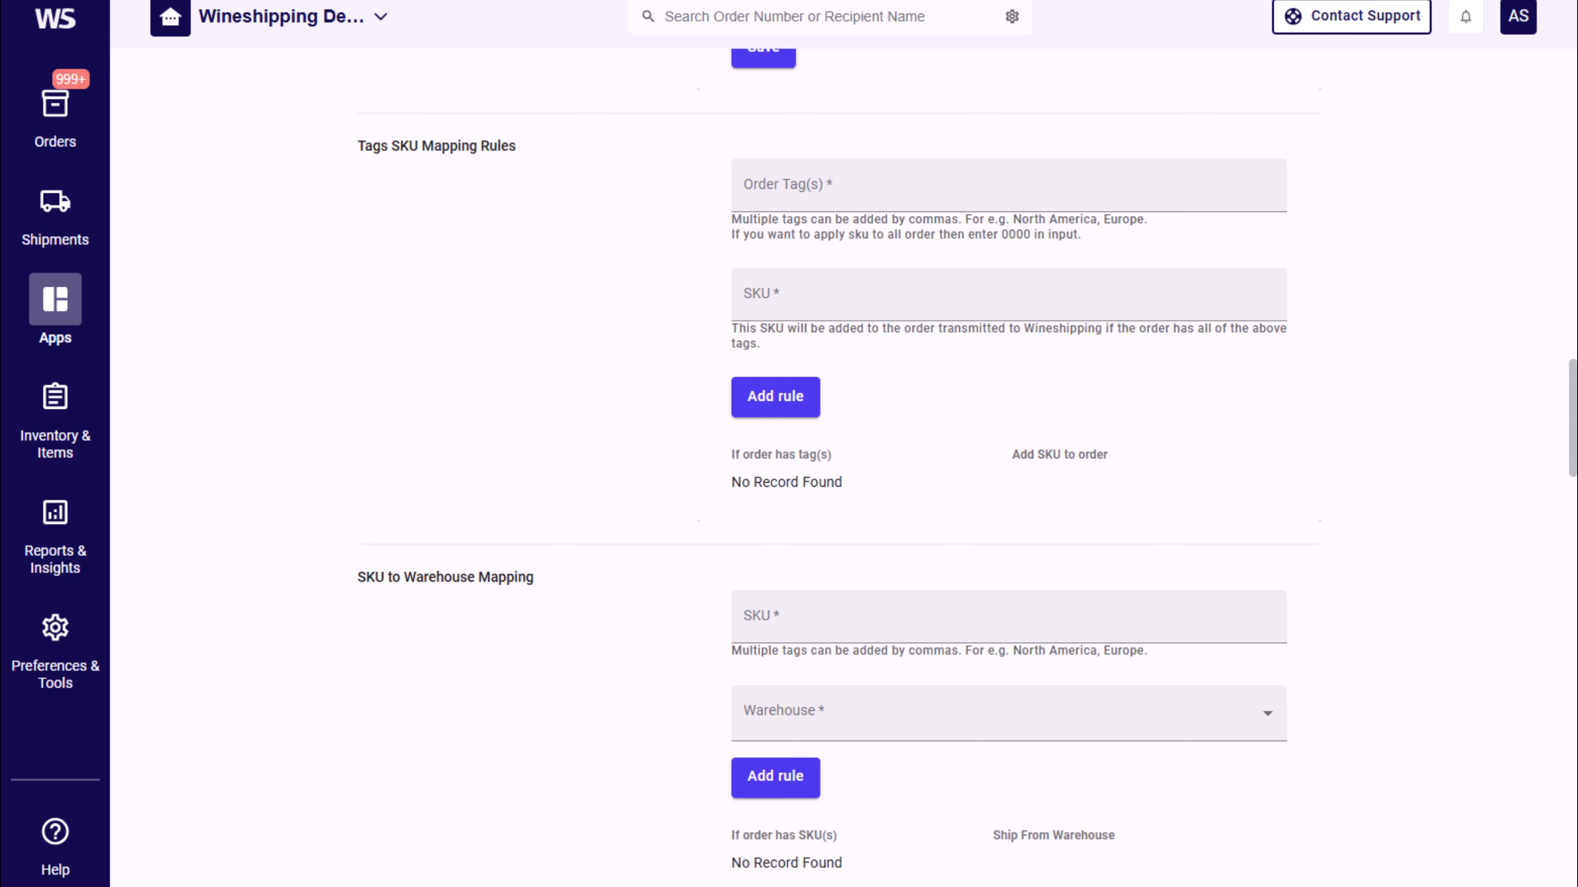
- Add a Tags SKU mapping rule that applies SKU HolidayCatalog to order tag 0000, and delete that rule
click(1068, 194)
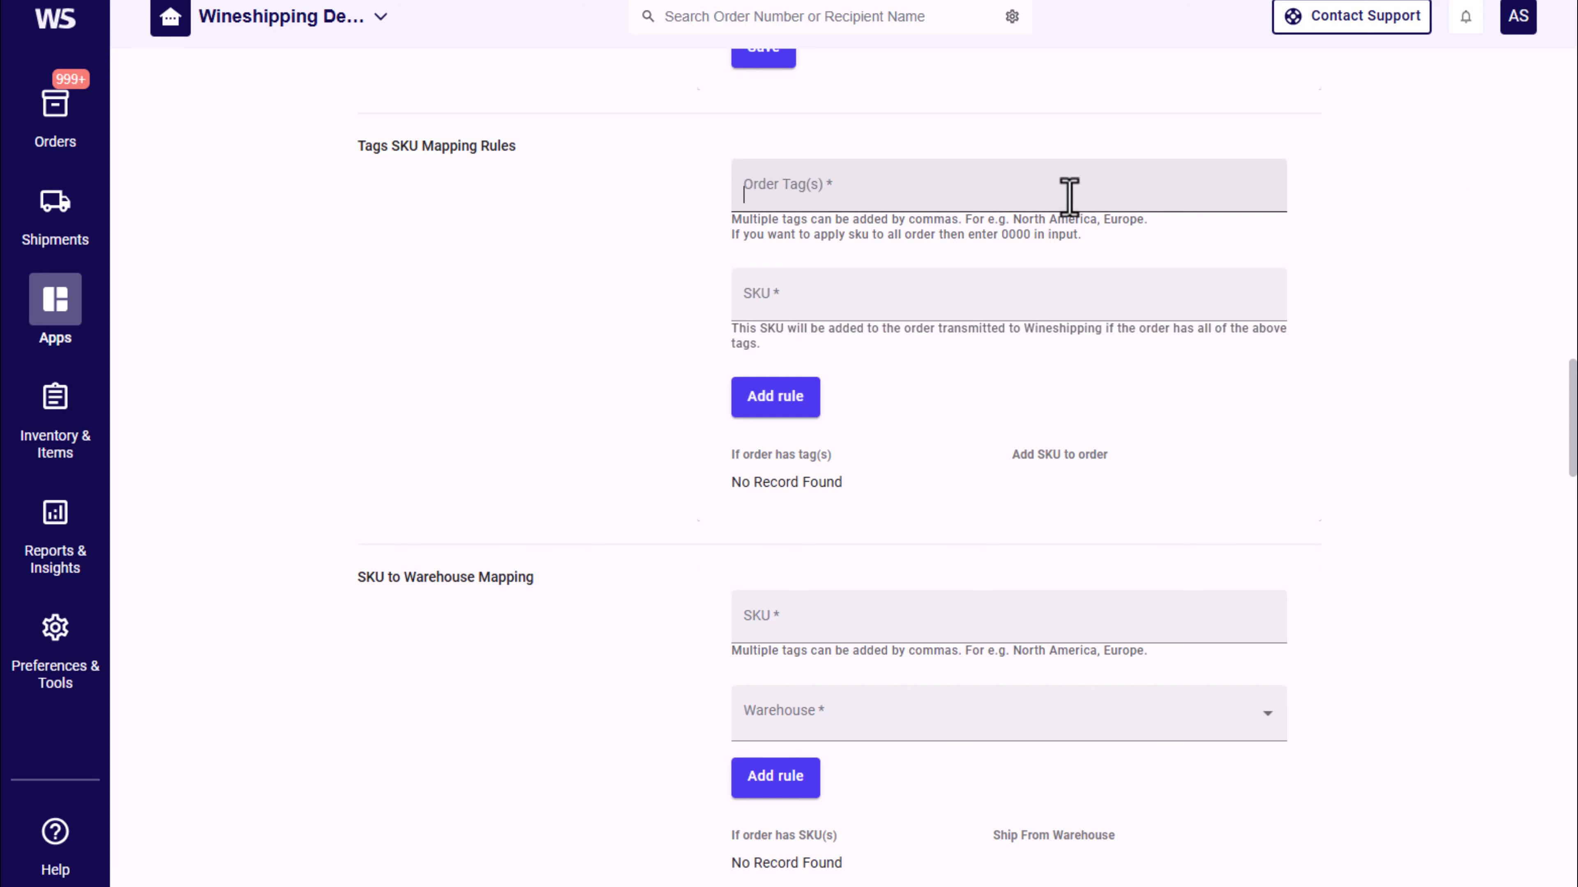
text(0000)
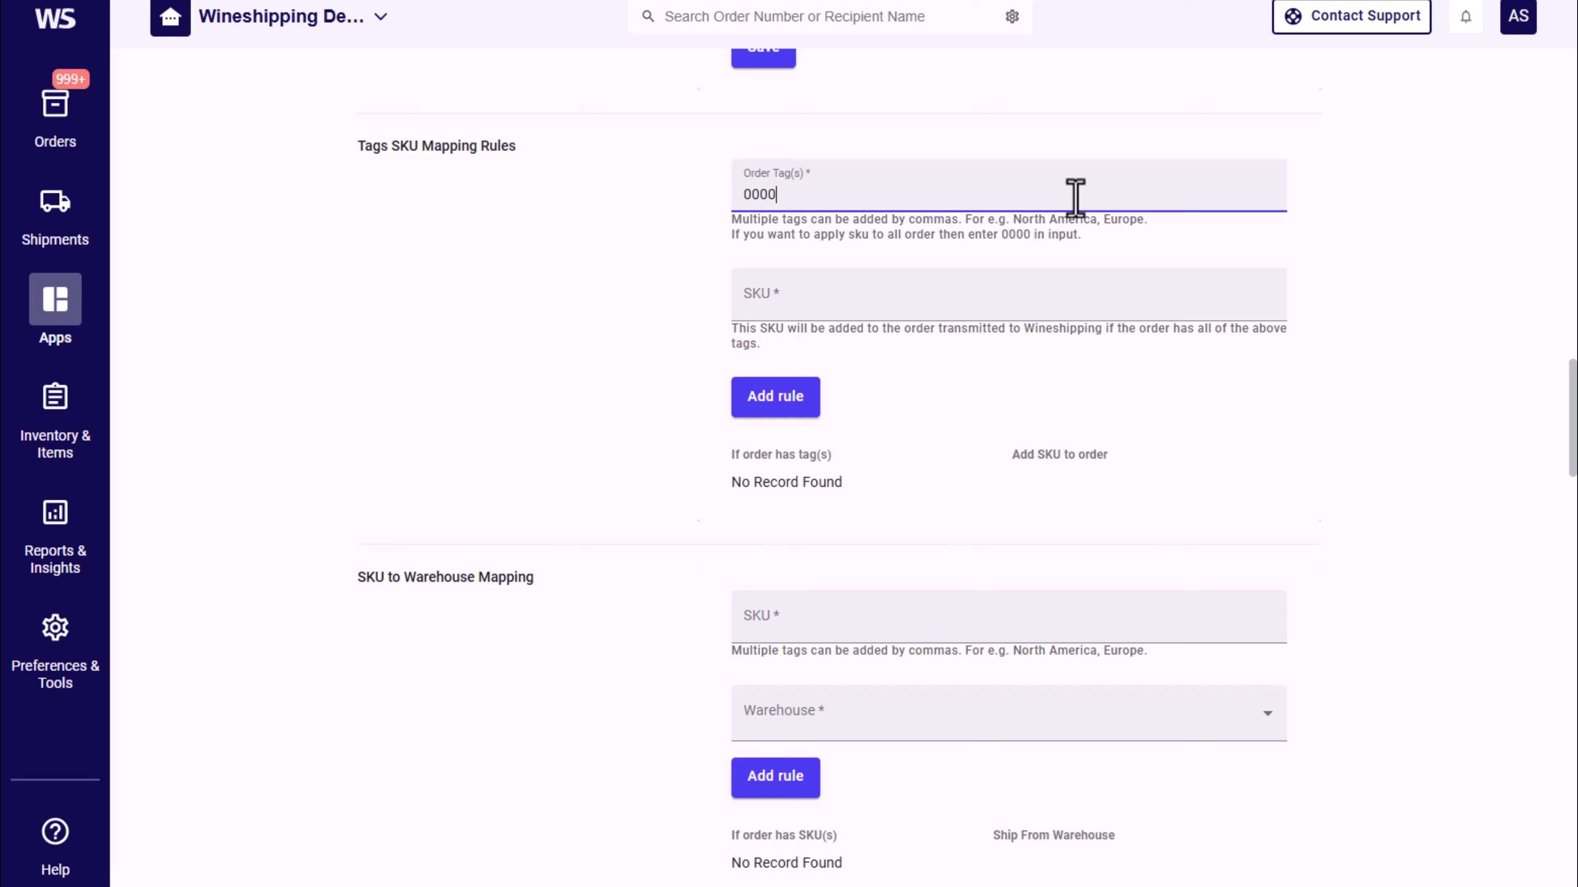
click(1049, 304)
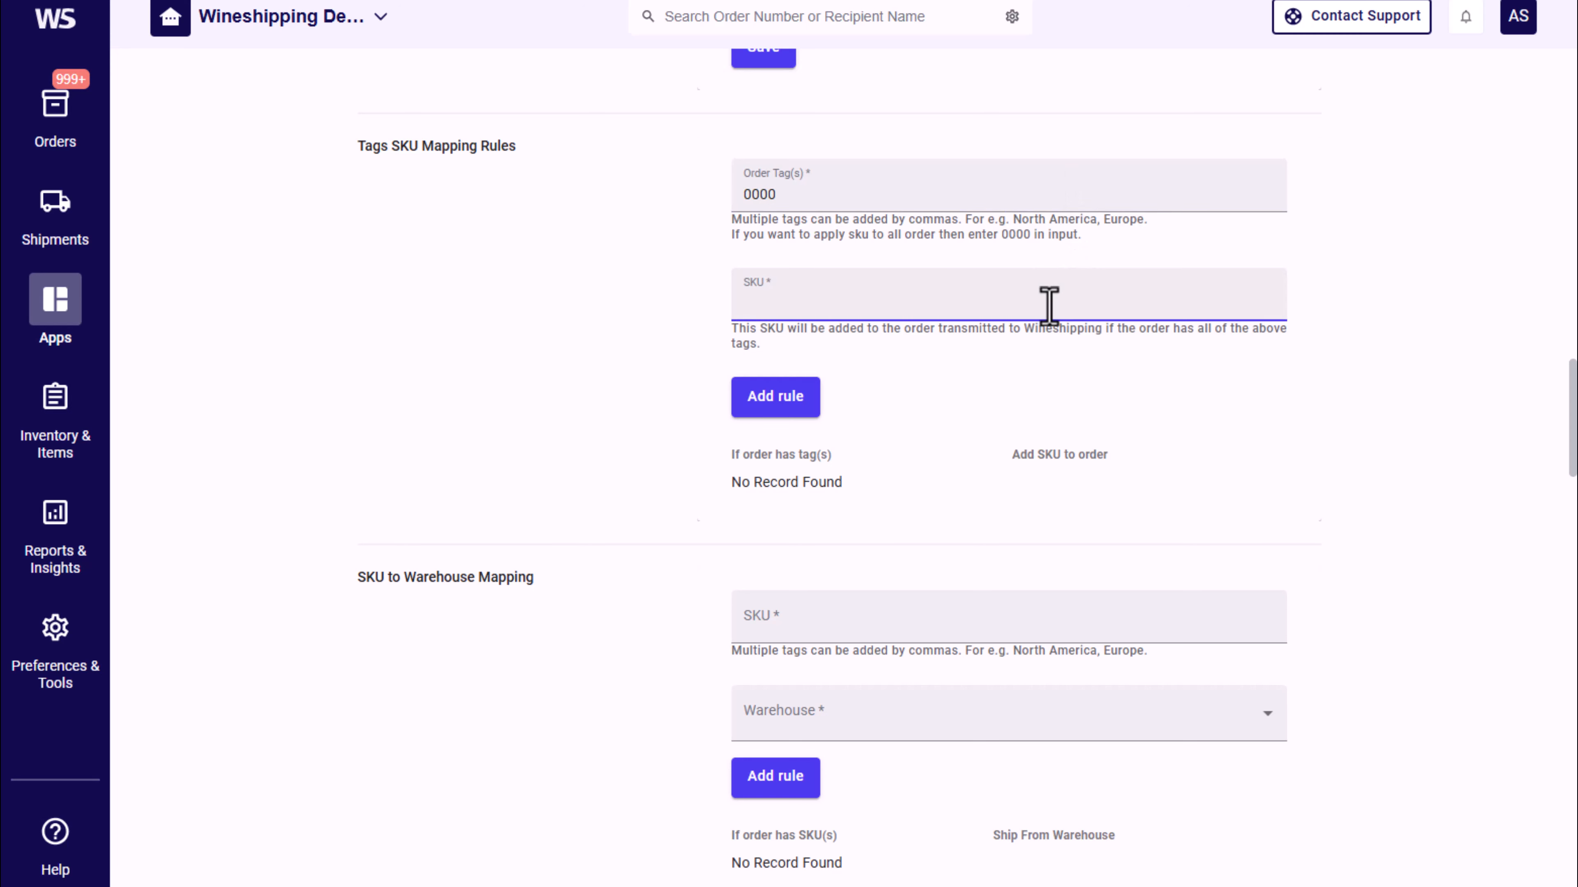
text(HolidayCatalog)
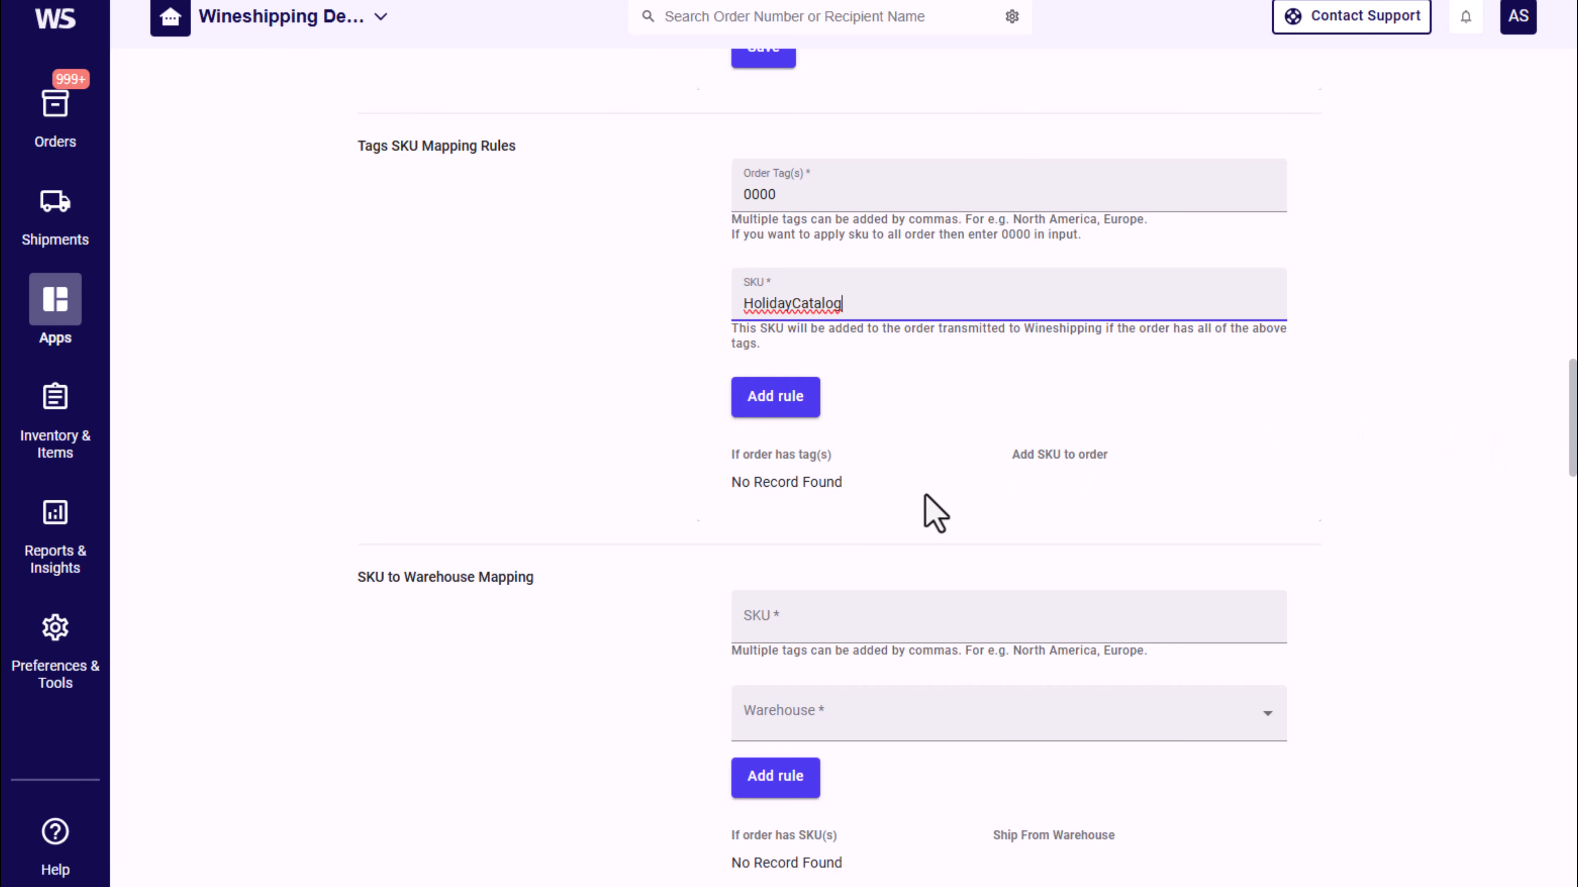
click(800, 403)
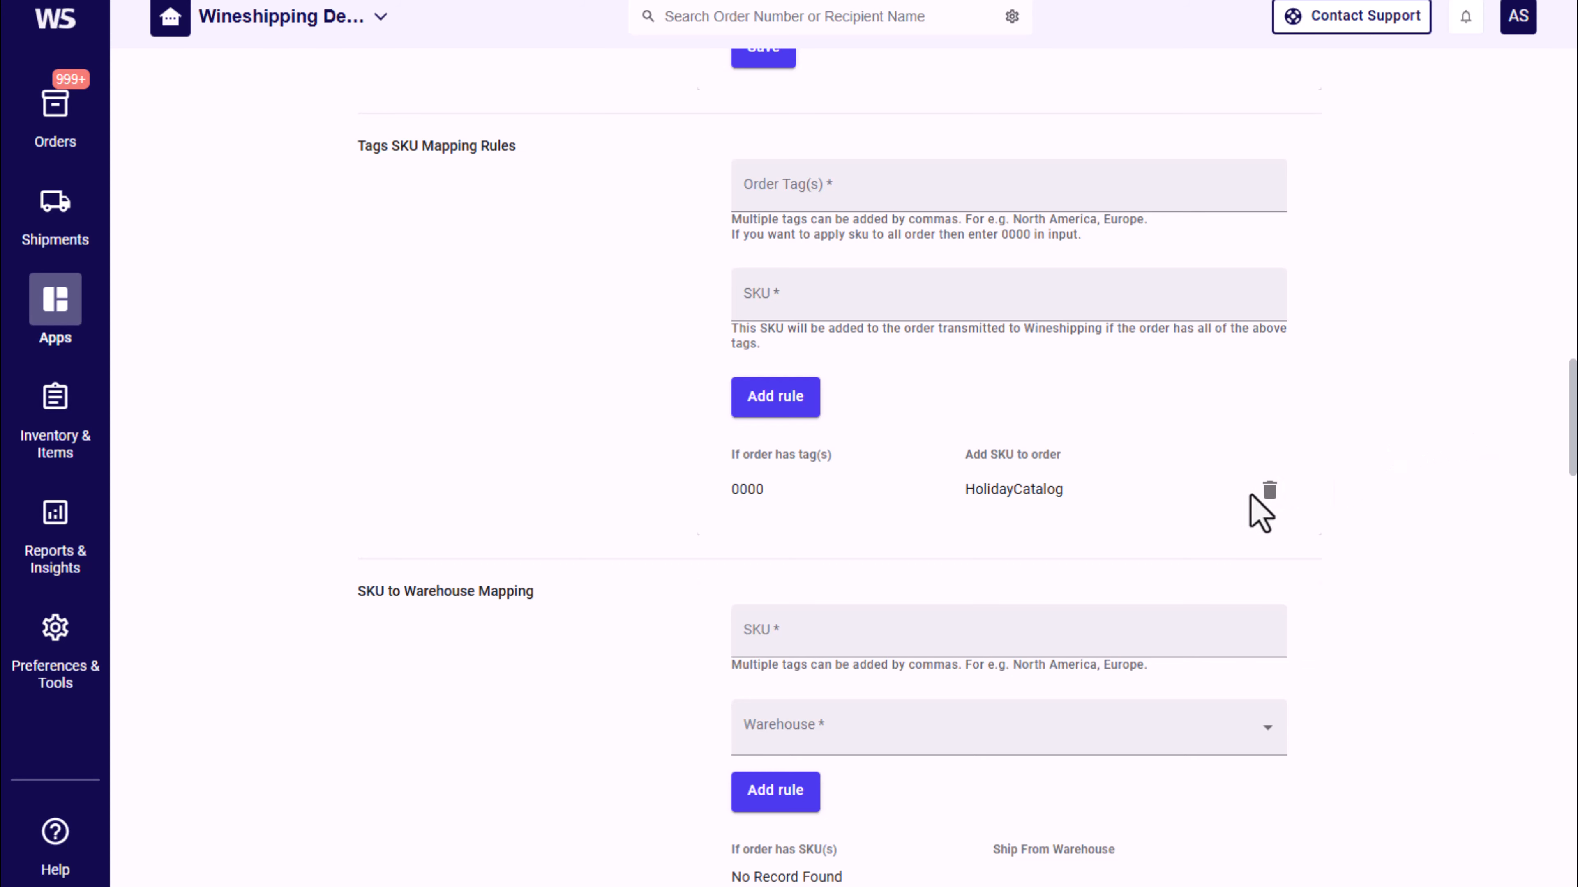
click(1269, 491)
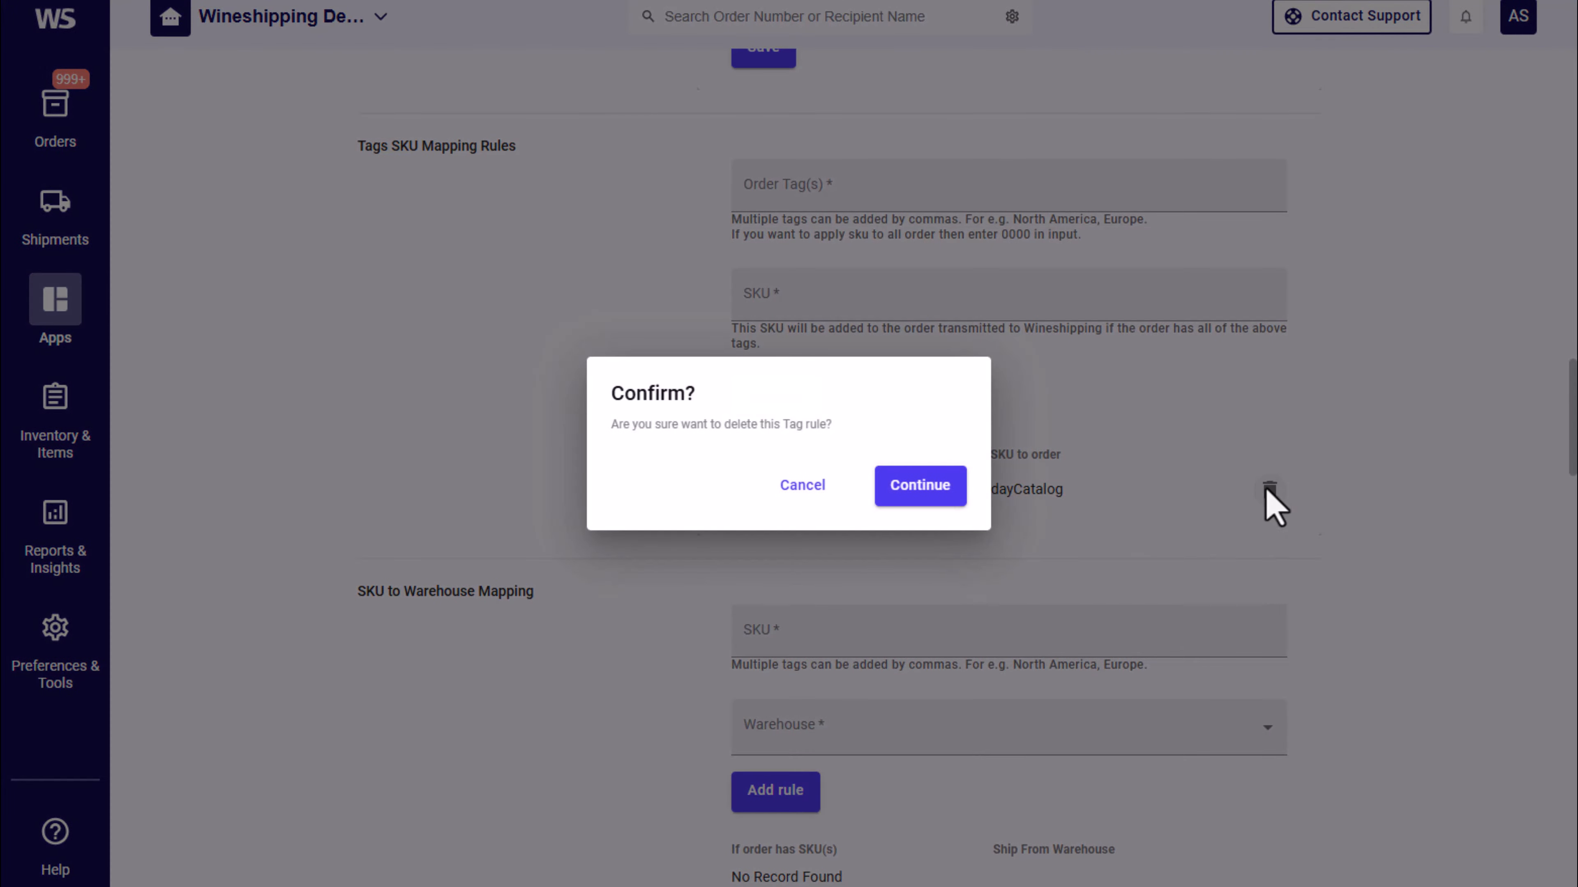
click(930, 477)
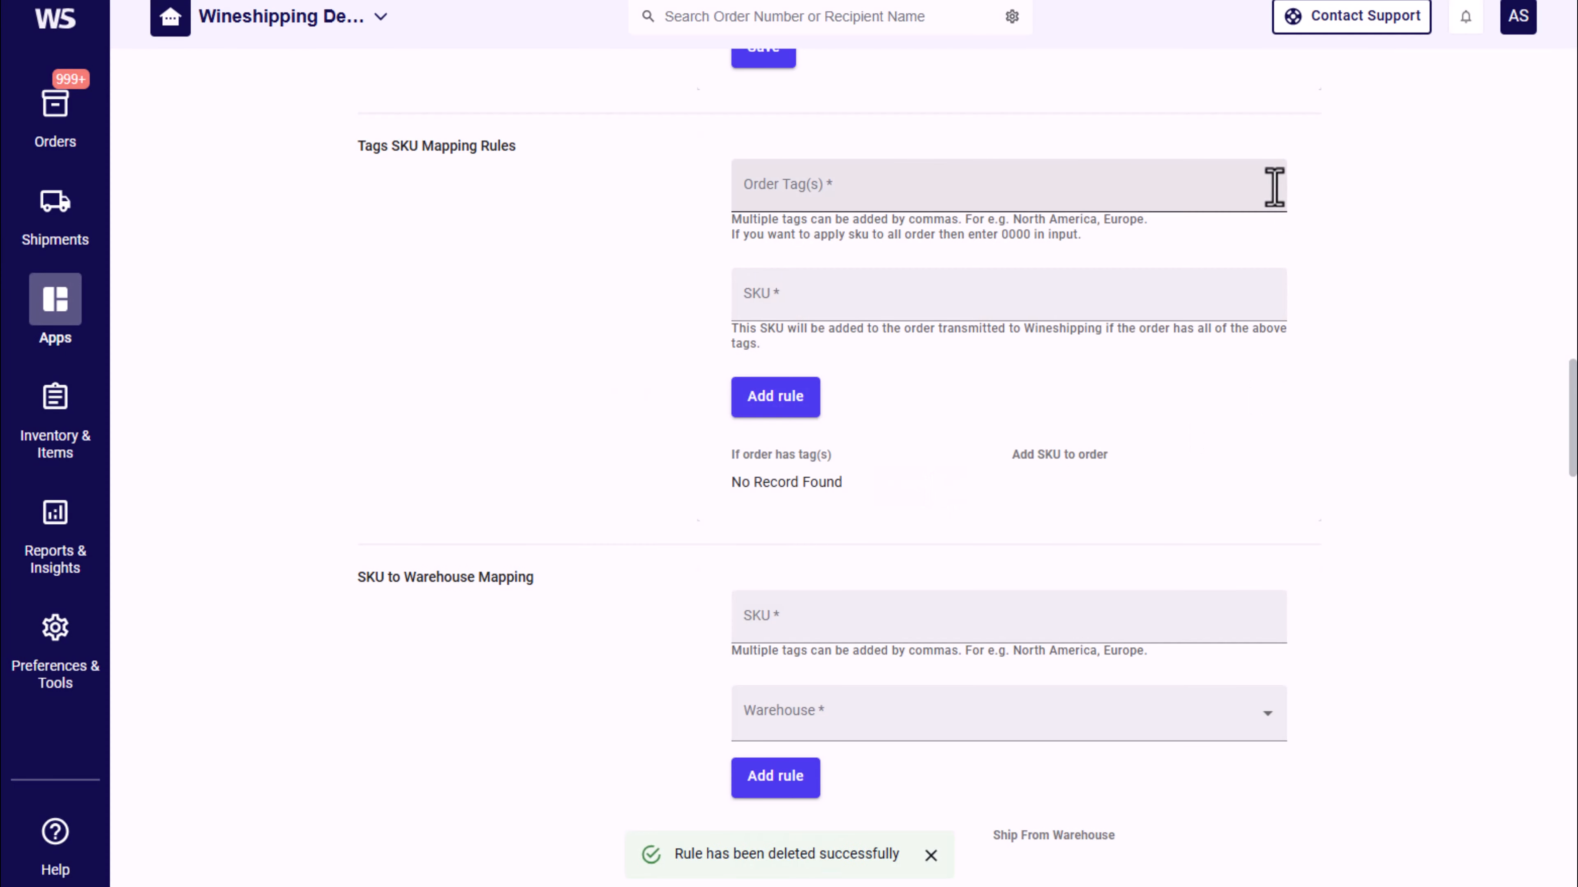
- Add a Tags SKU mapping rule with order tag 0000 and SKU SpringCatalog
click(1273, 185)
text(00)
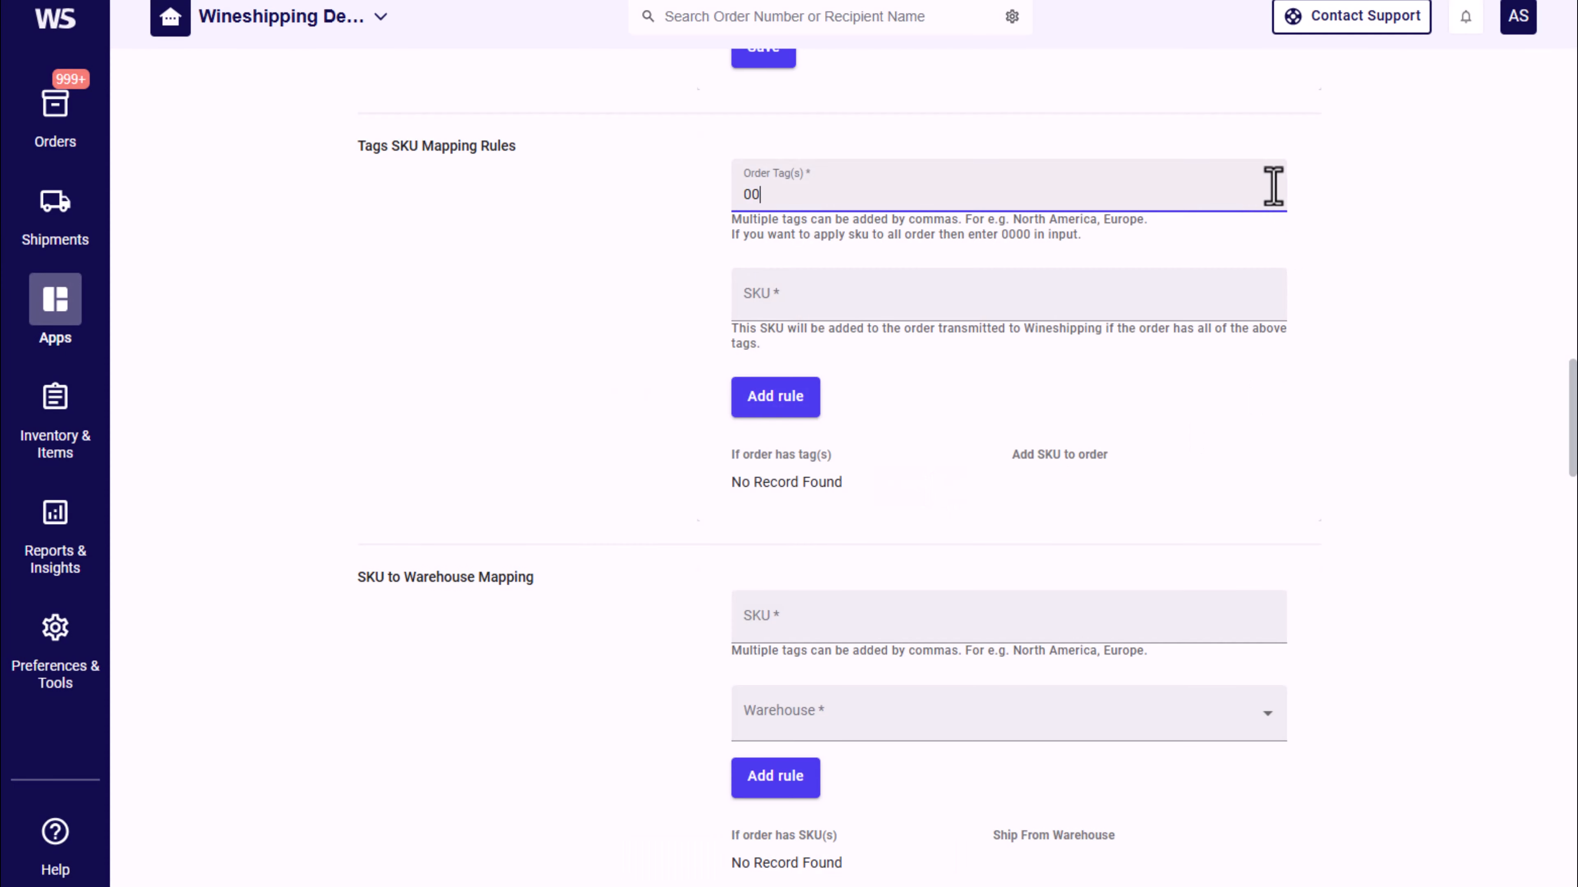
text(00)
key(Tab)
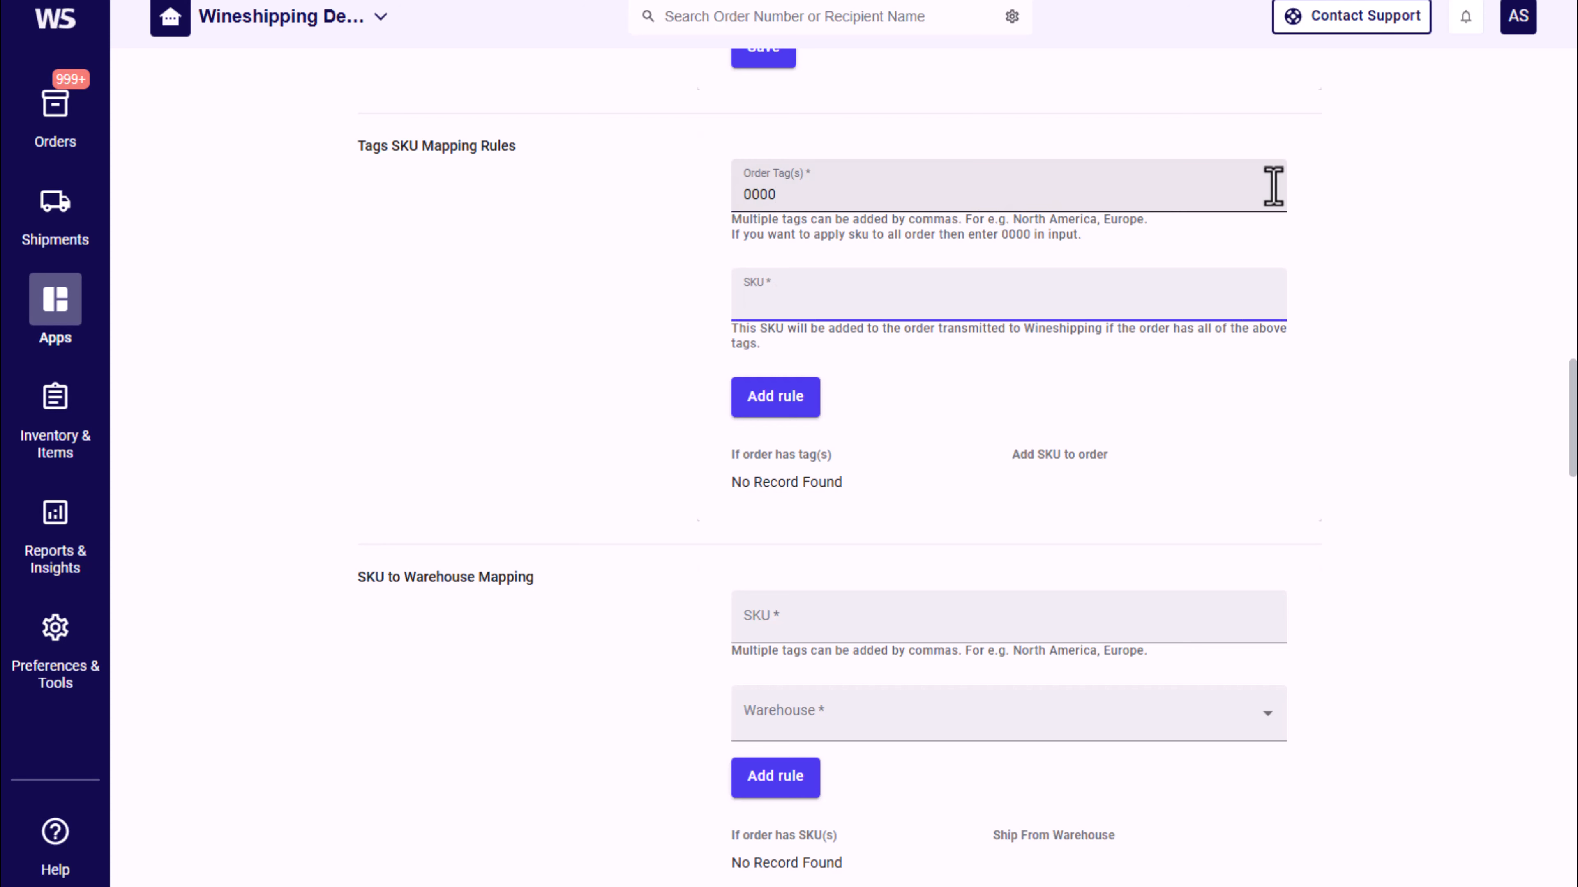
text(SpringCatalog)
click(804, 407)
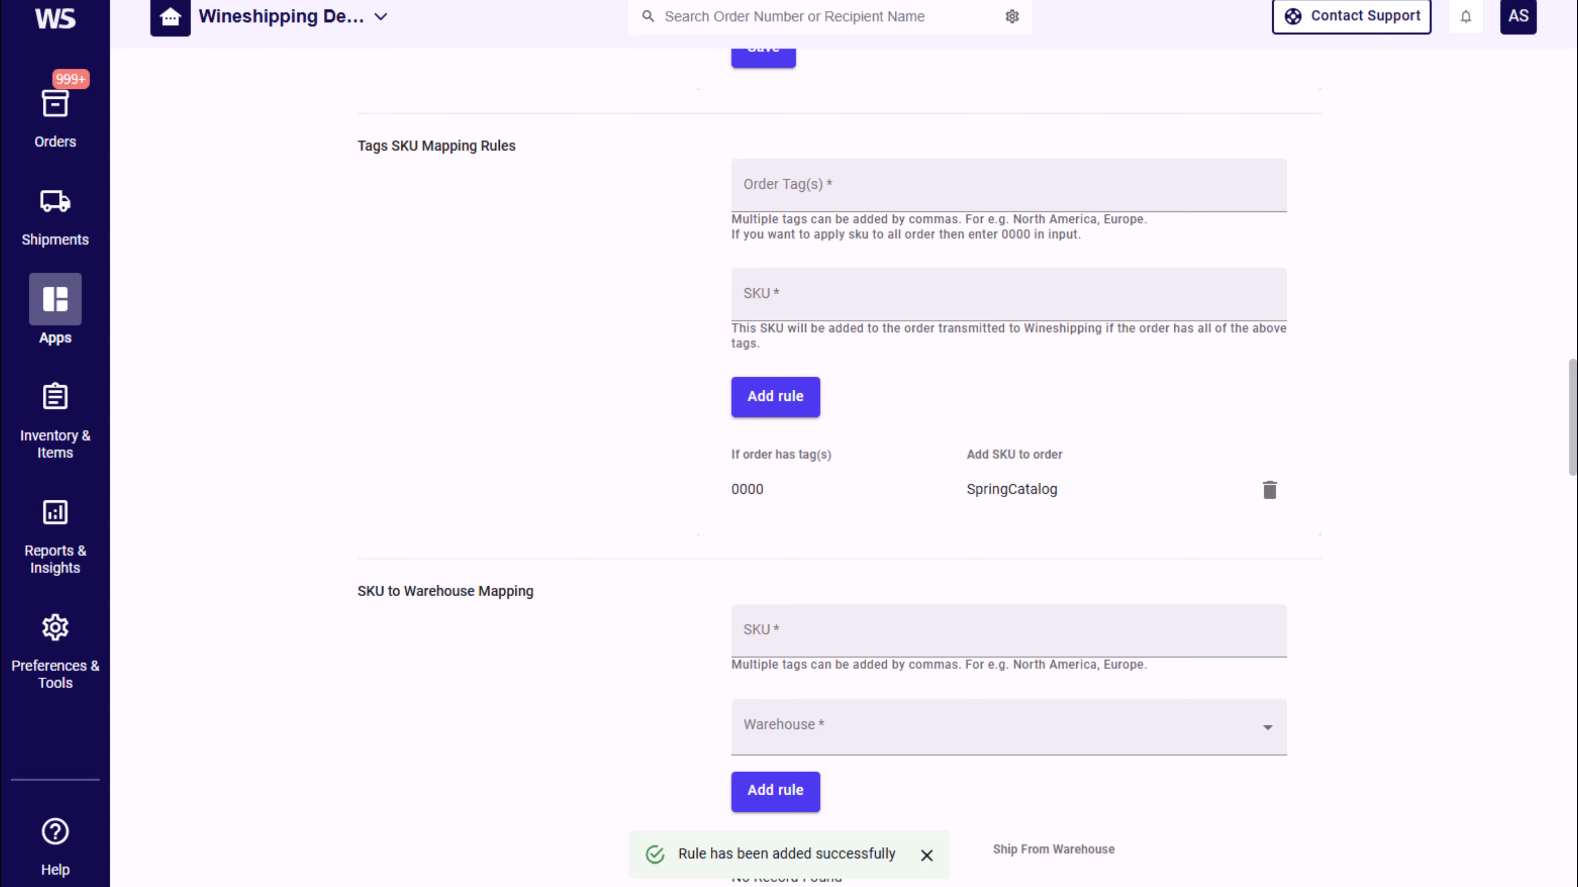
- Select Order refunded, Order fulfillment status put on hold and Order shipping information updated as additional triggers for retransmitting changed orders to Wineshipping
scroll(1571, 423, down, 2)
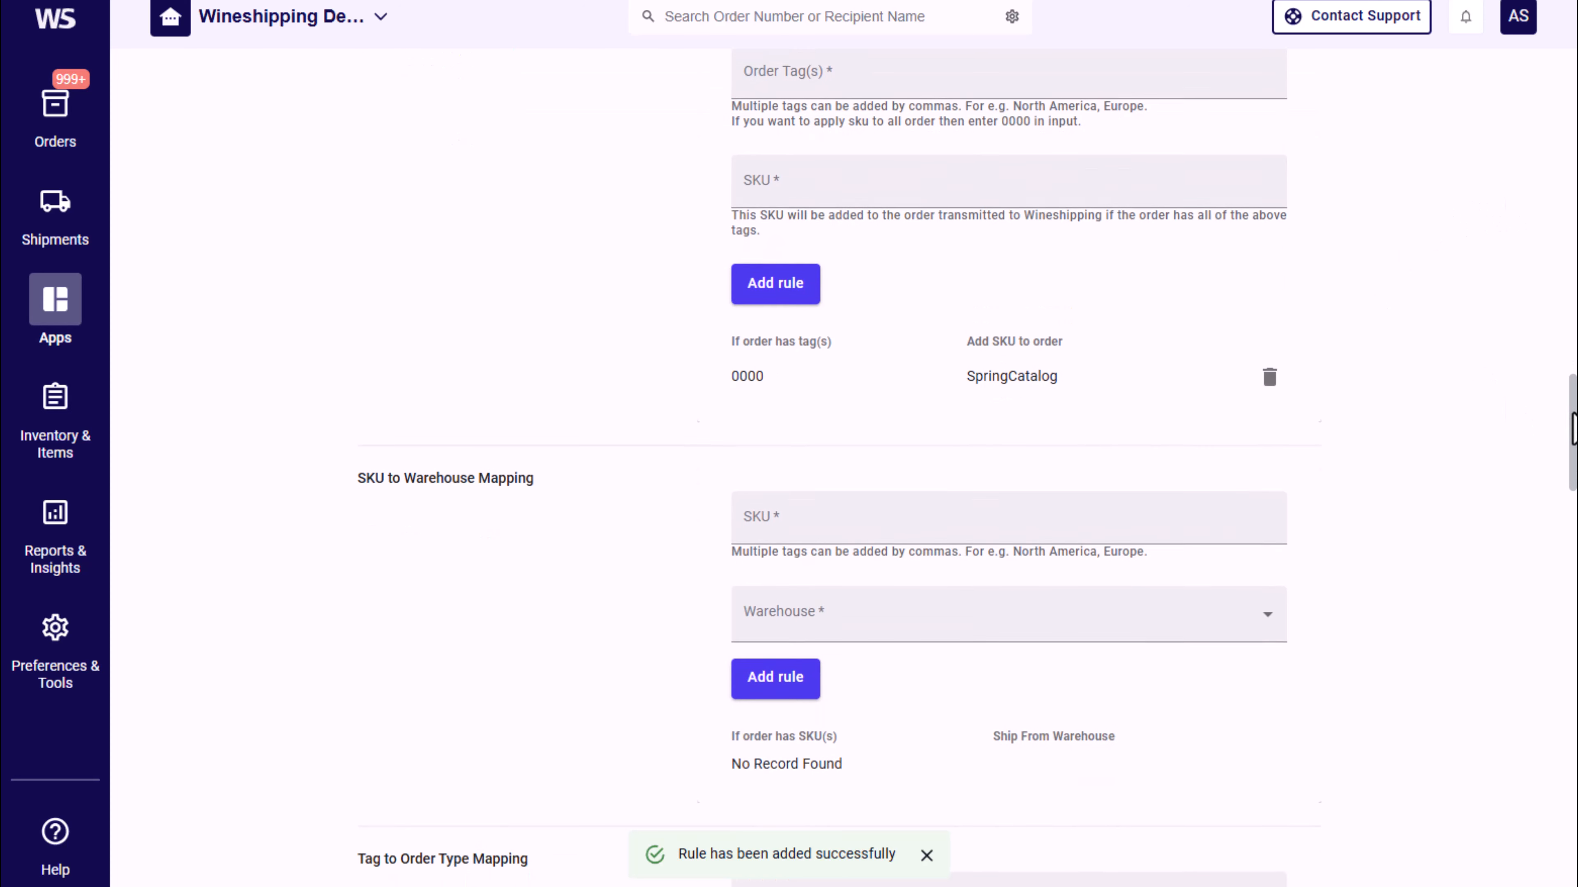
scroll(1573, 429, down, 4)
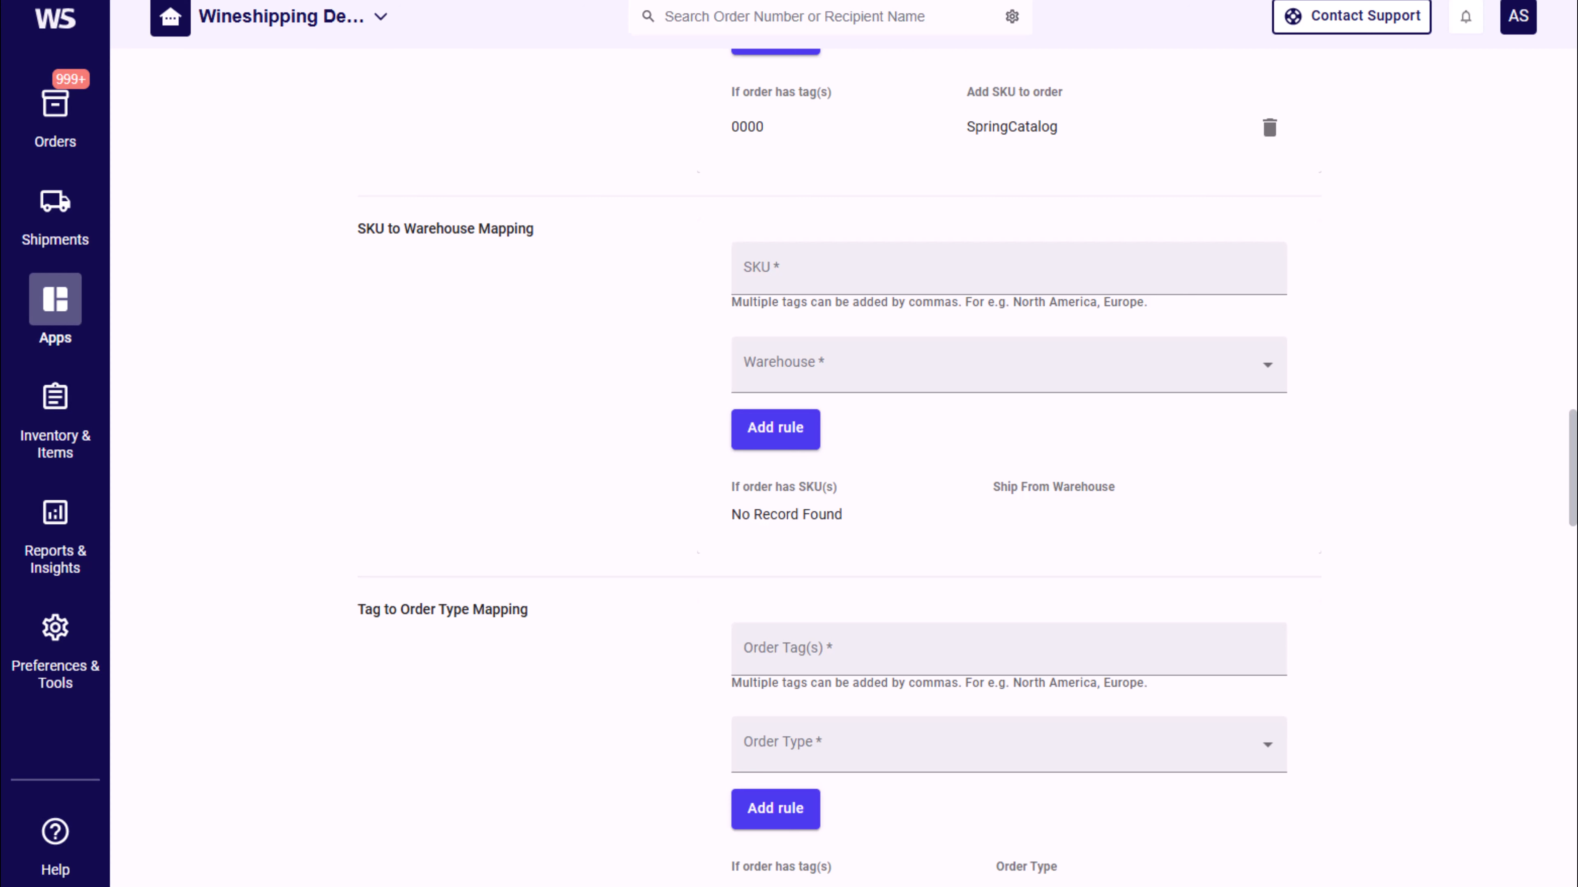
drag(1575, 453, 1575, 499)
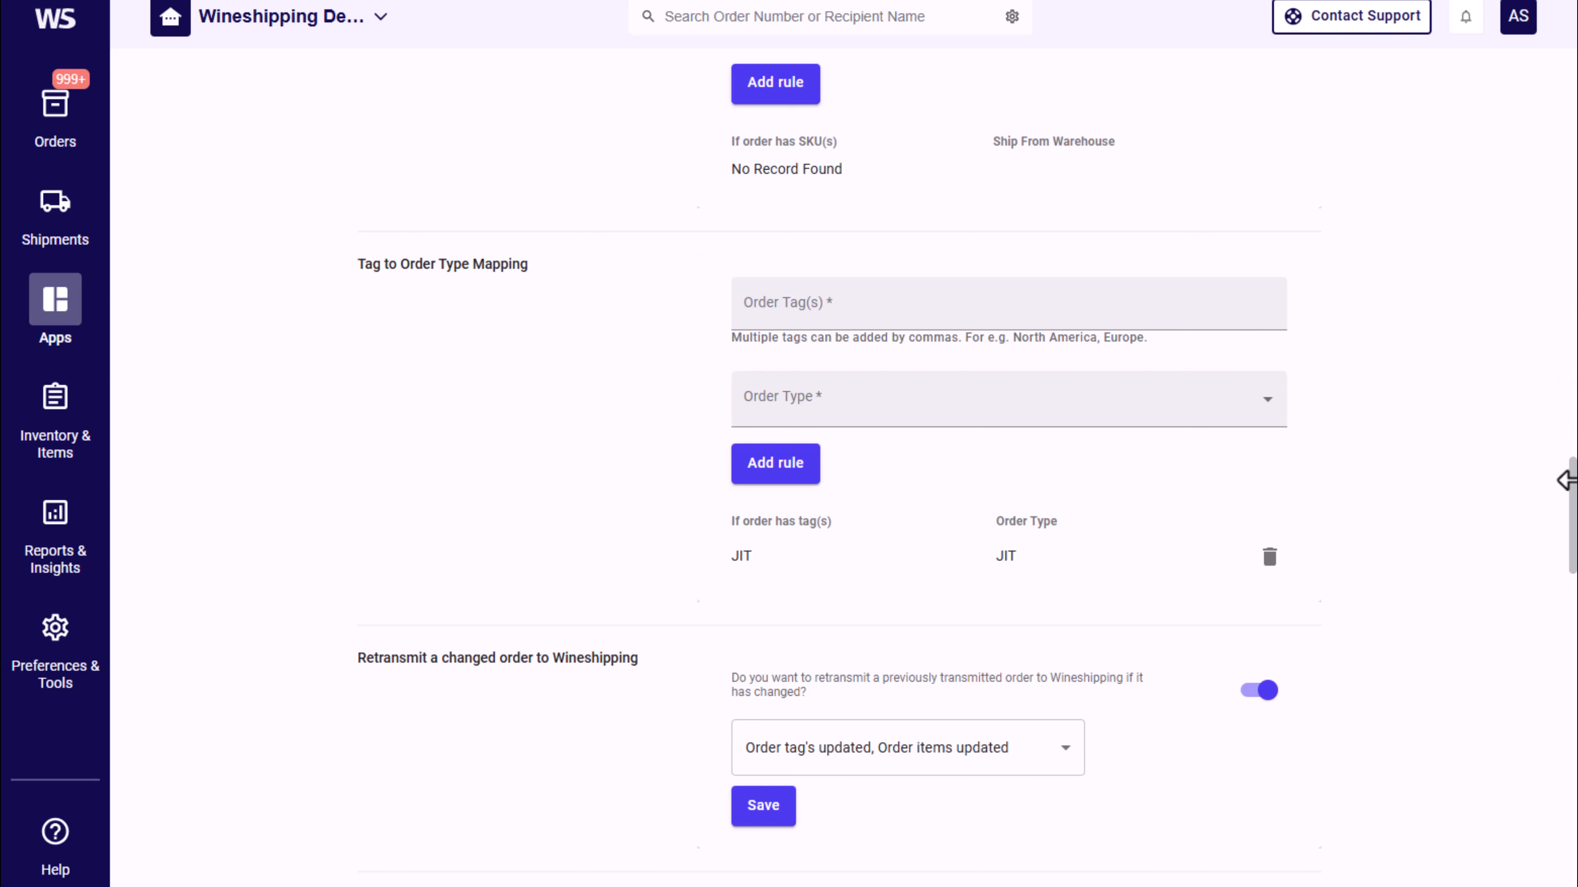
scroll(1563, 475, down, 4)
drag(1575, 526, 1574, 556)
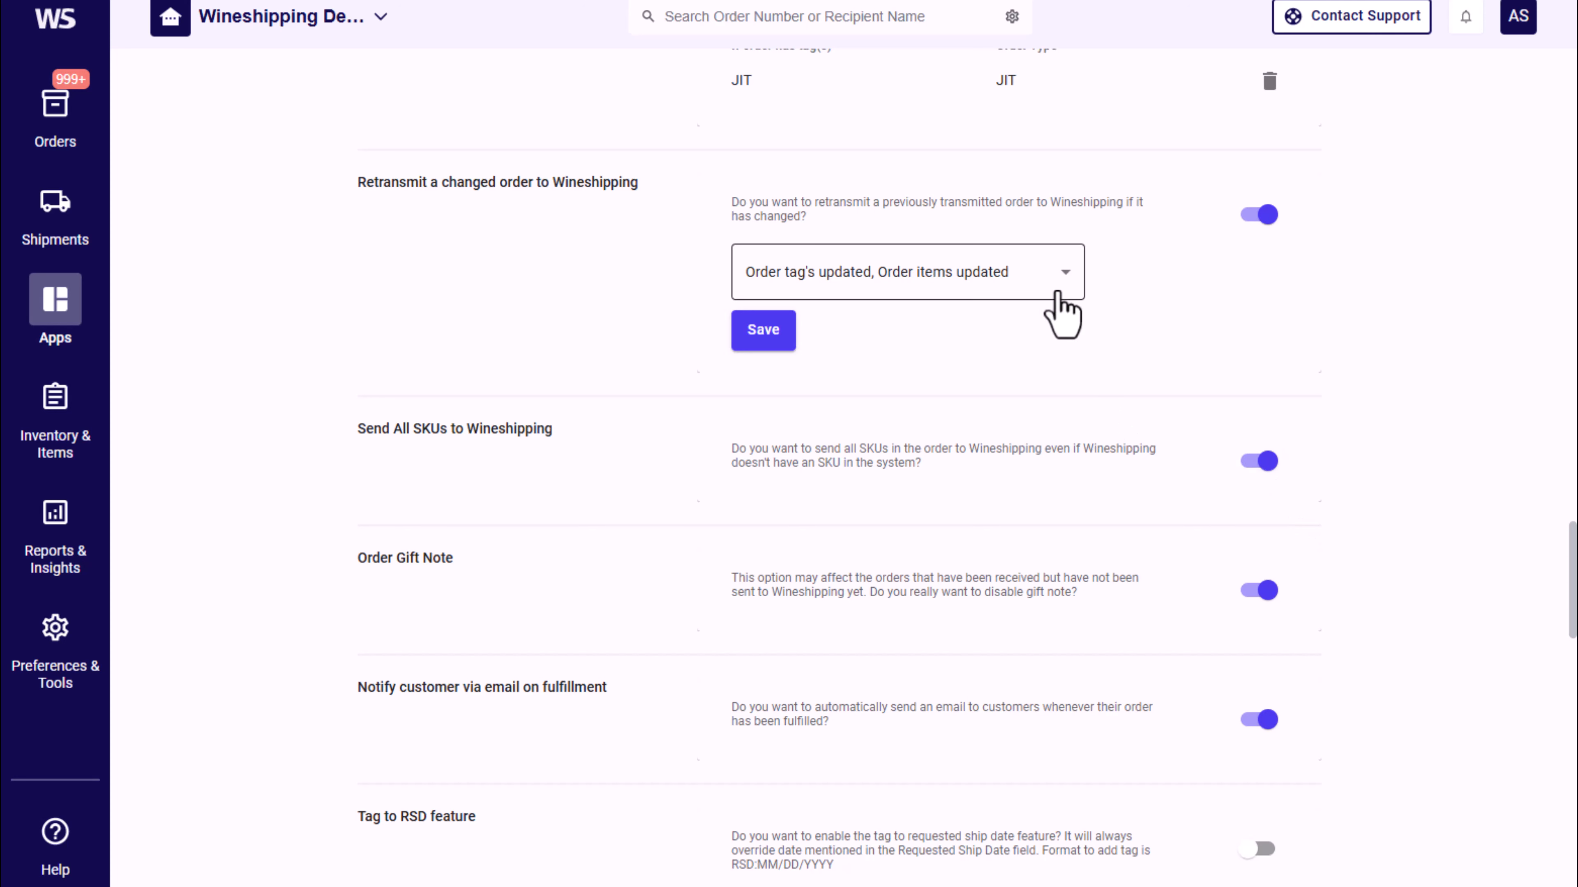
click(1054, 269)
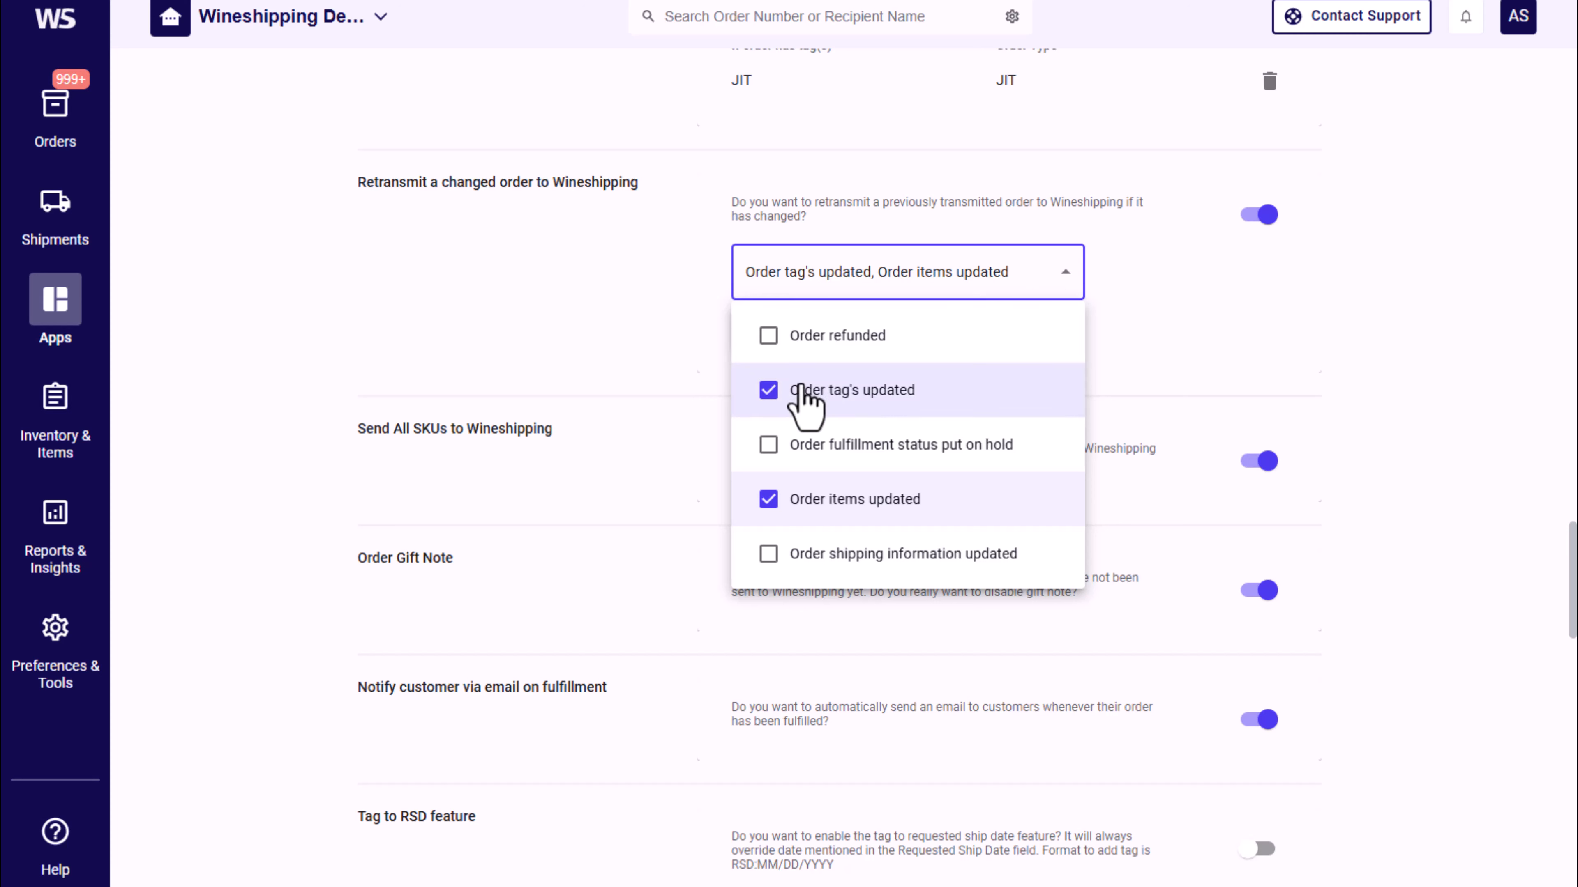
click(769, 336)
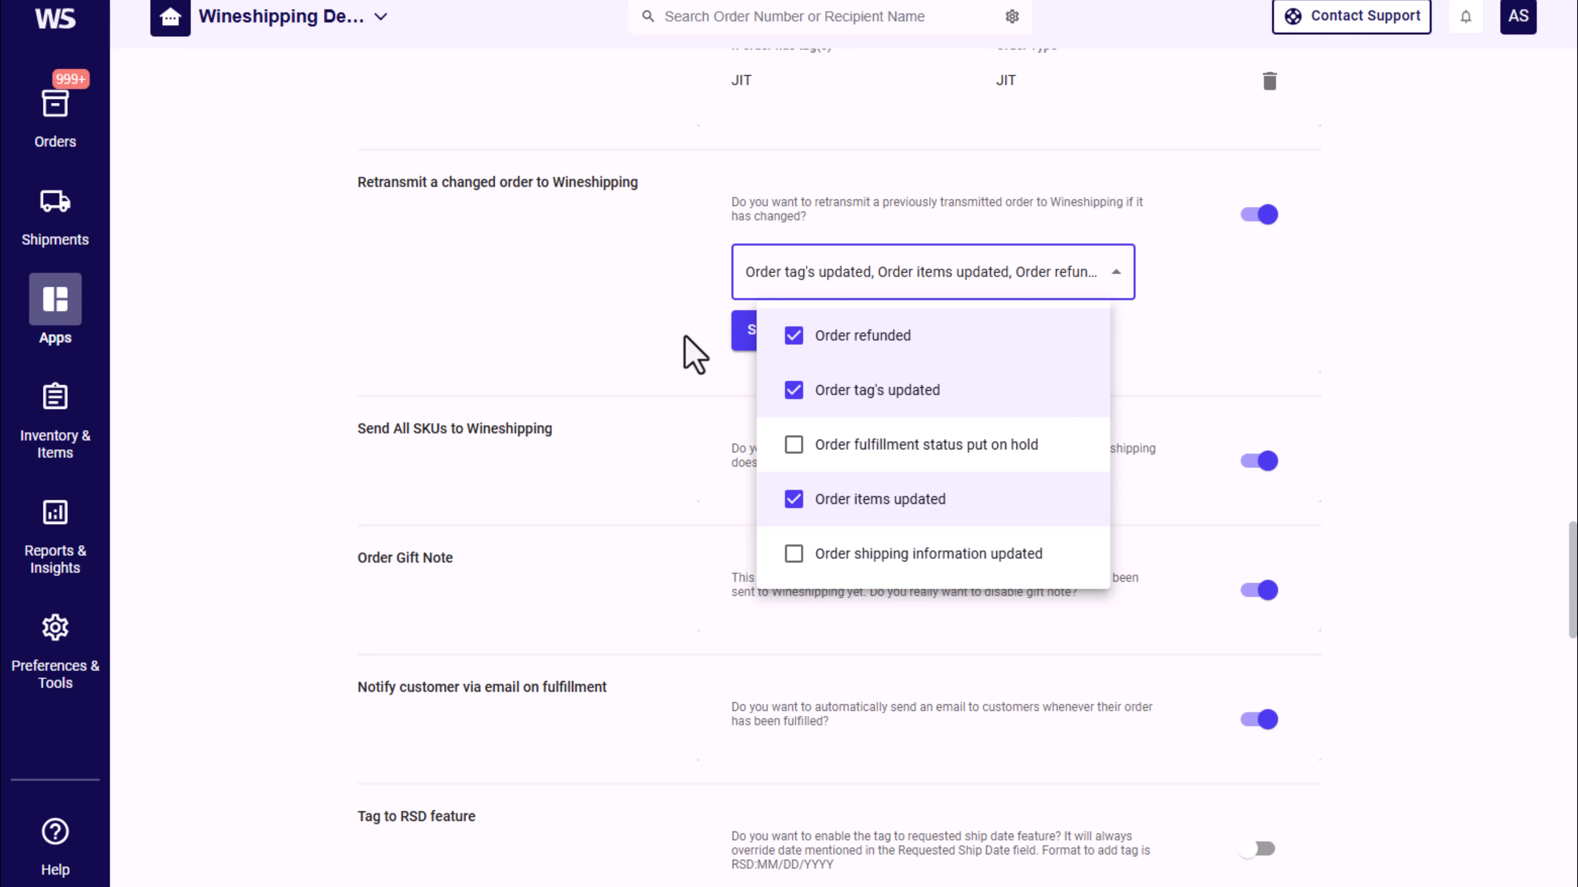
click(776, 444)
click(794, 559)
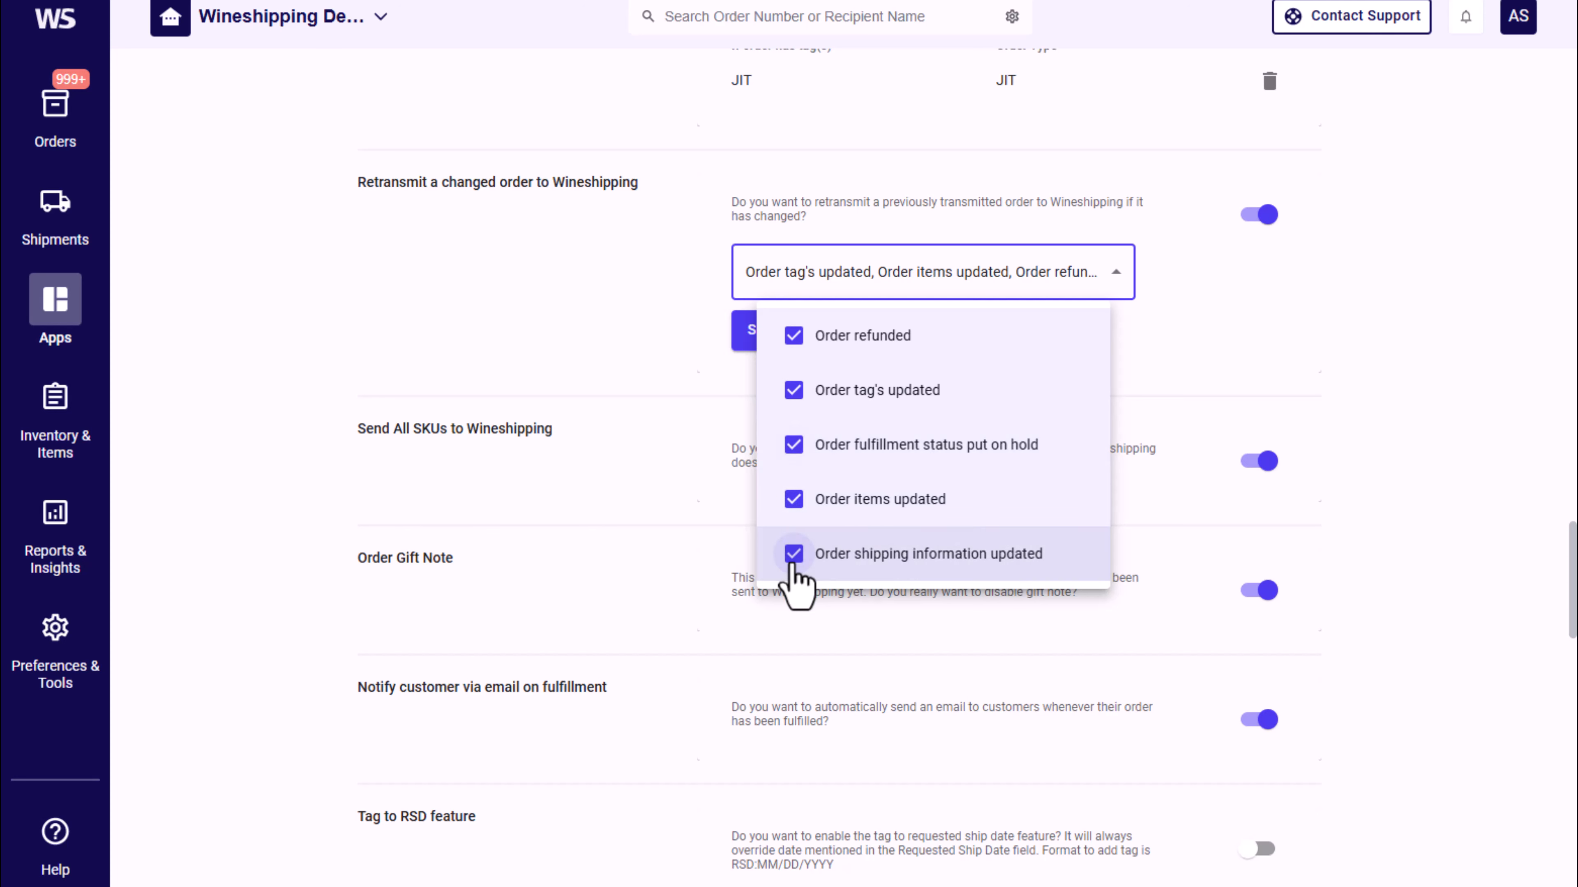
click(1217, 344)
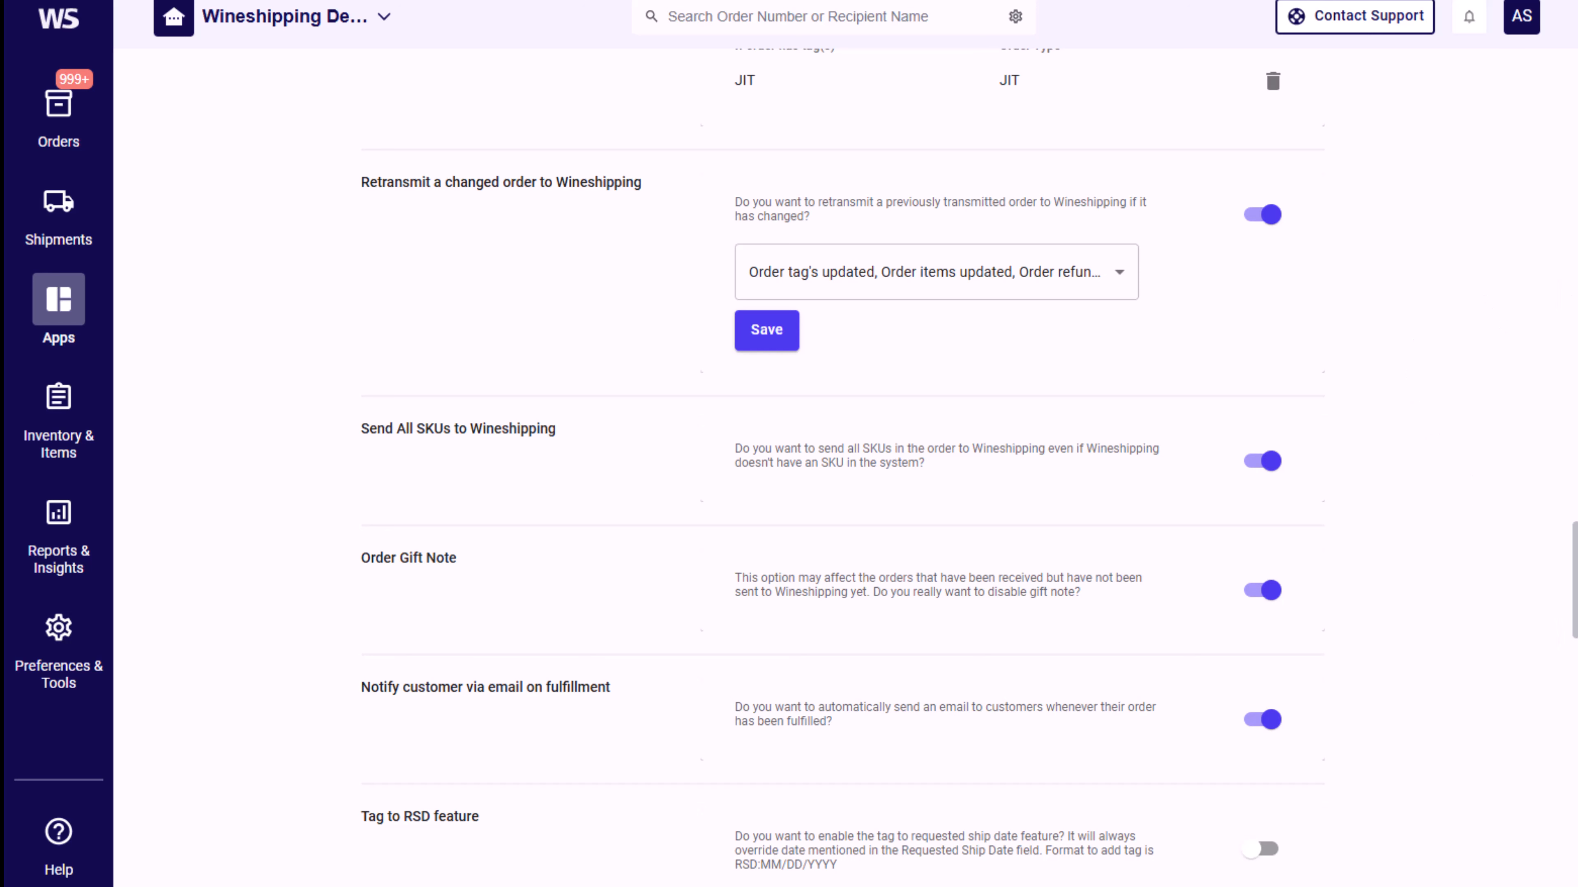
- In Store Carrier Mapping Rules, choose Other as the store shipping carrier and CST17 as the store shipping carrier service
drag(1576, 600, 1575, 701)
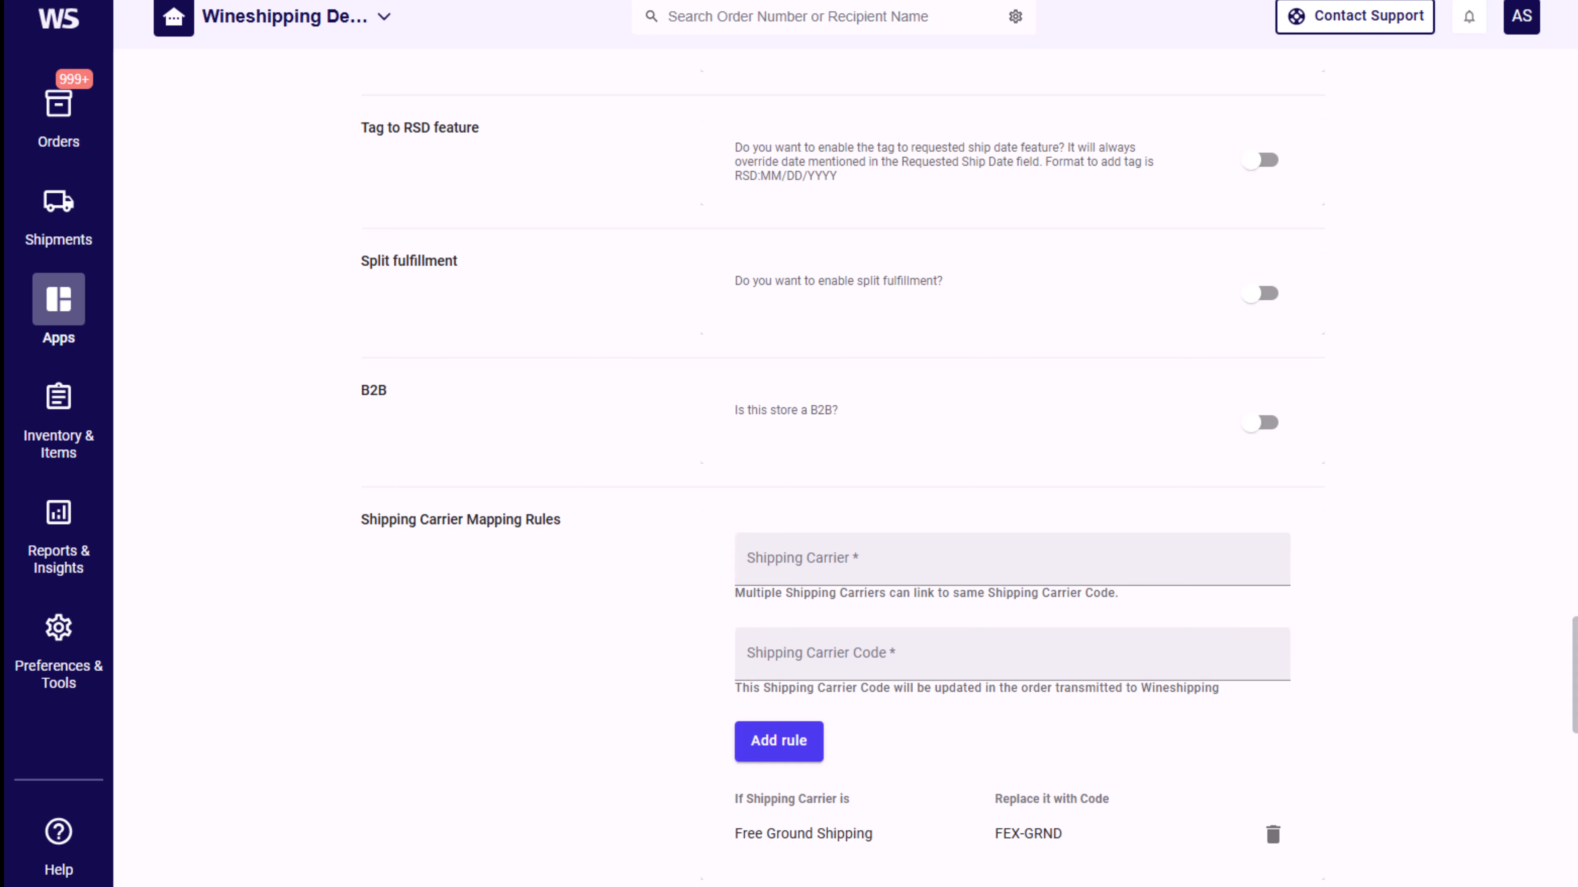
drag(1574, 659, 1574, 771)
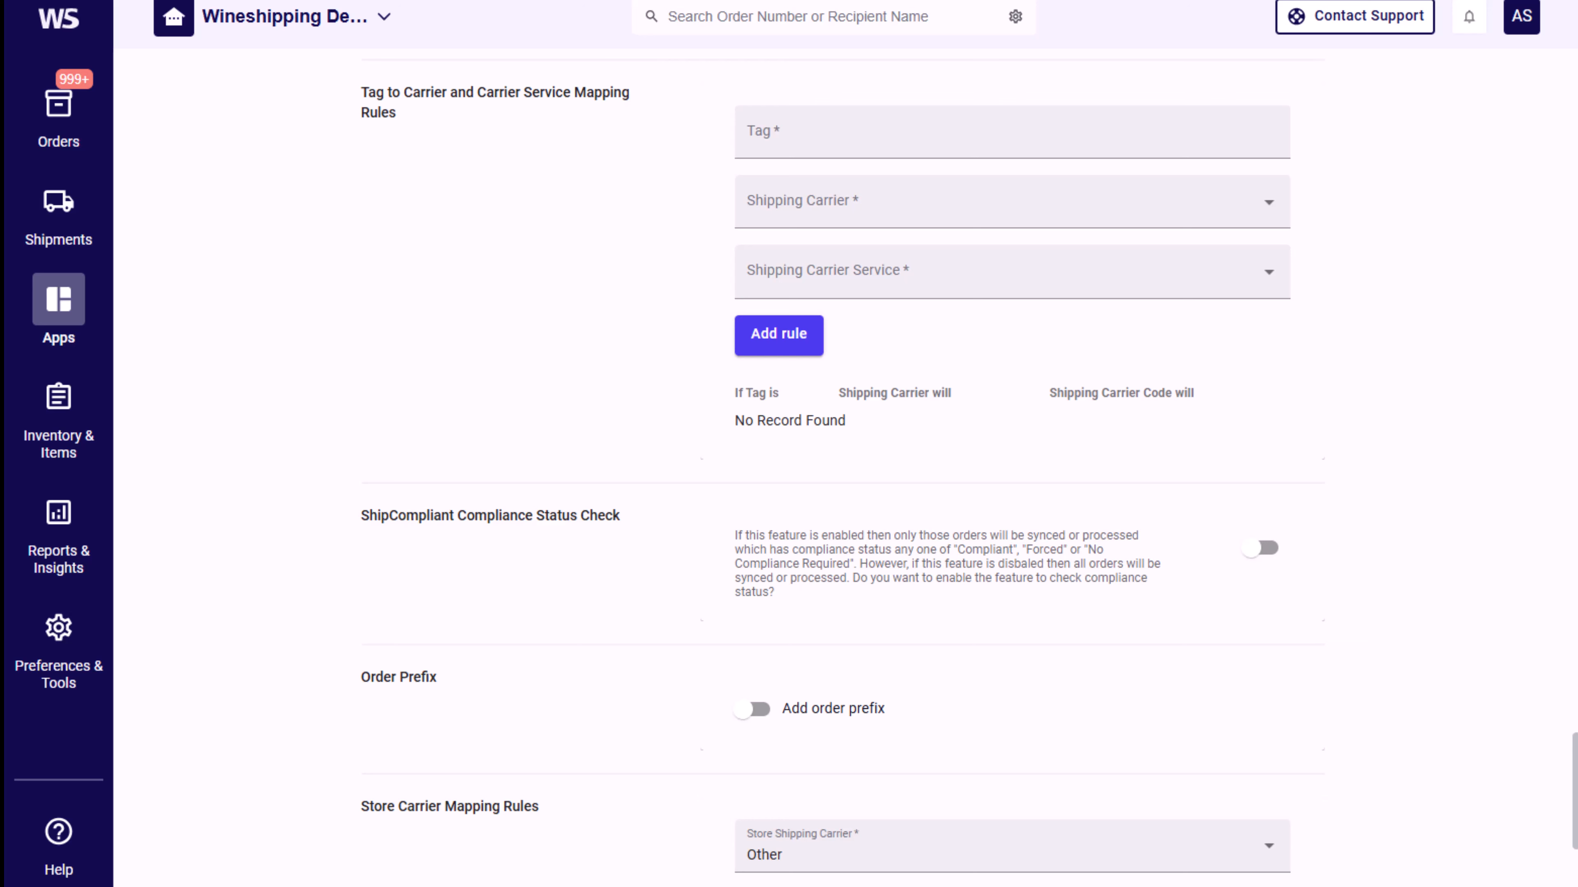
scroll(845, 466, down, 4)
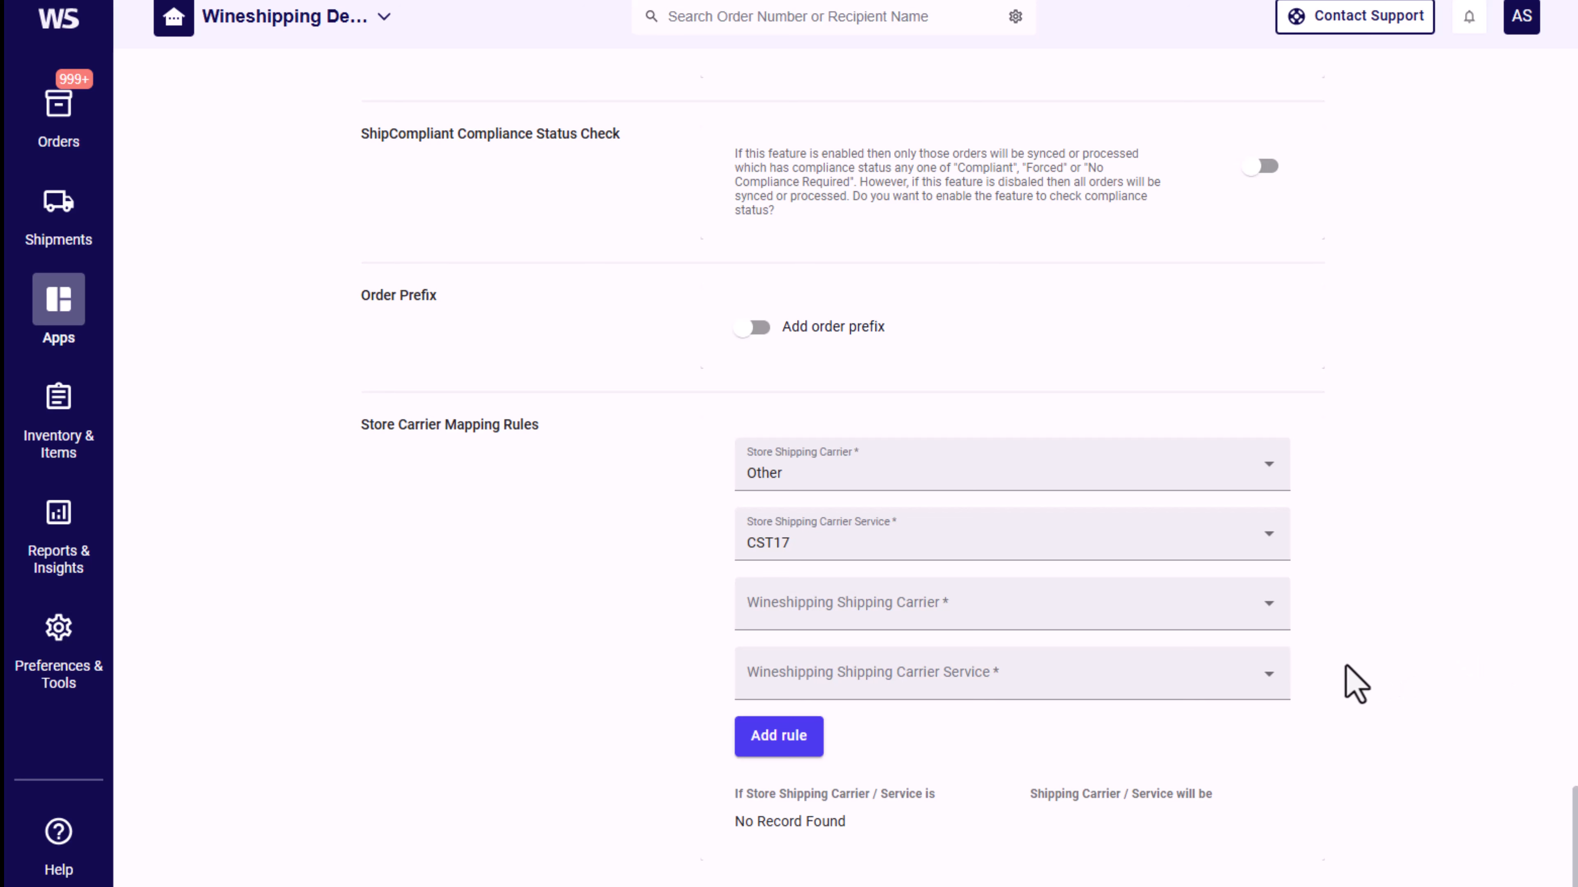
click(1050, 473)
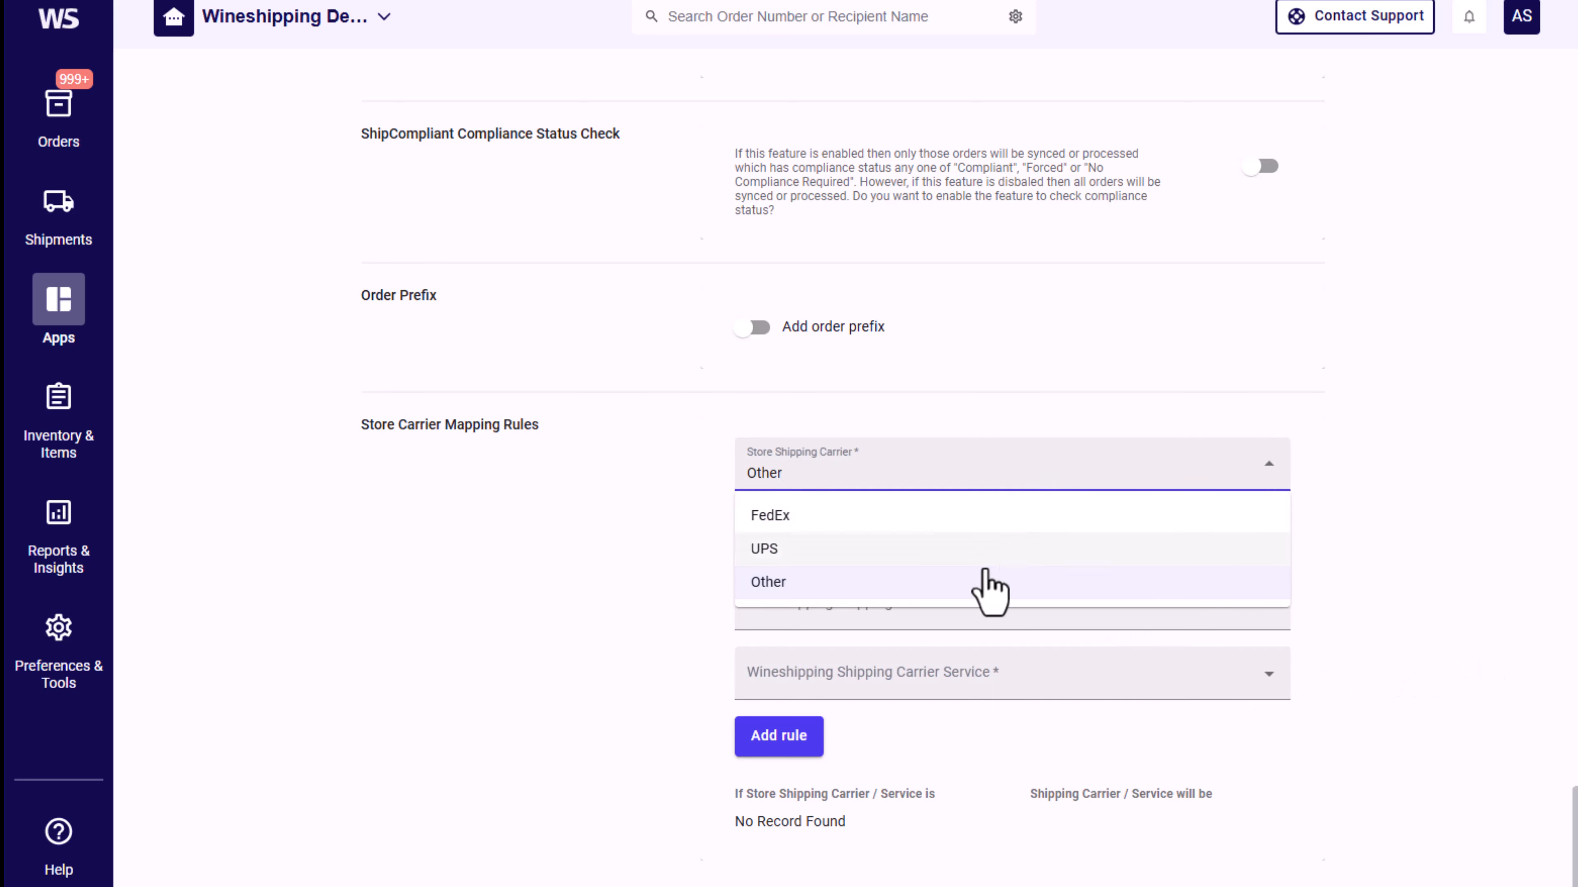
click(972, 587)
click(960, 544)
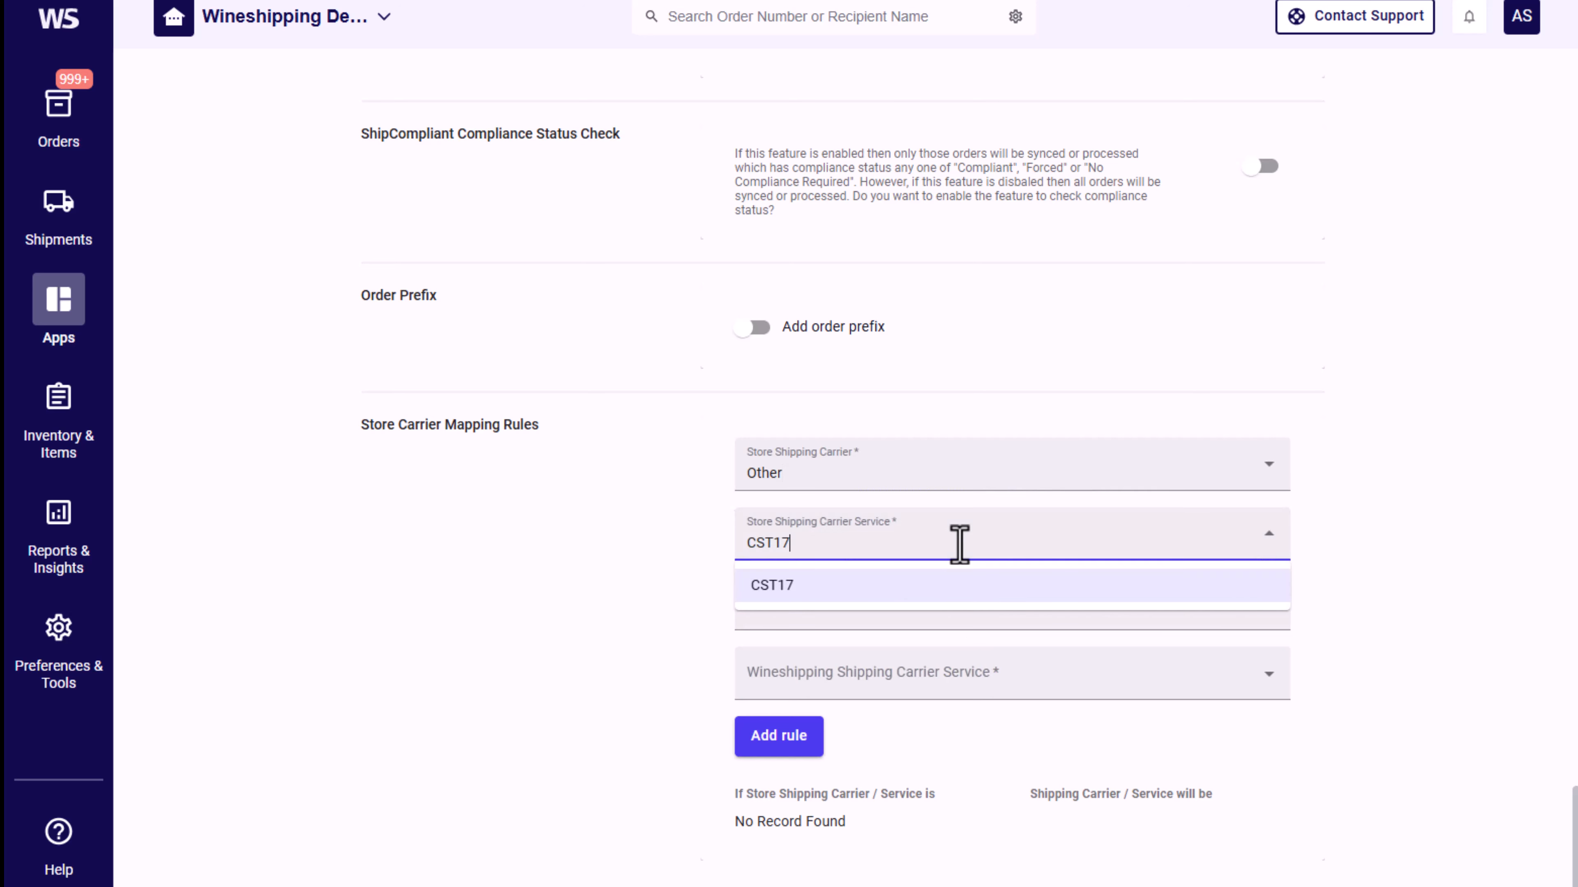
click(939, 595)
- Set the Wineshipping shipping carrier to FEX and its service to TMXGRND, and add the store carrier mapping rule
click(938, 612)
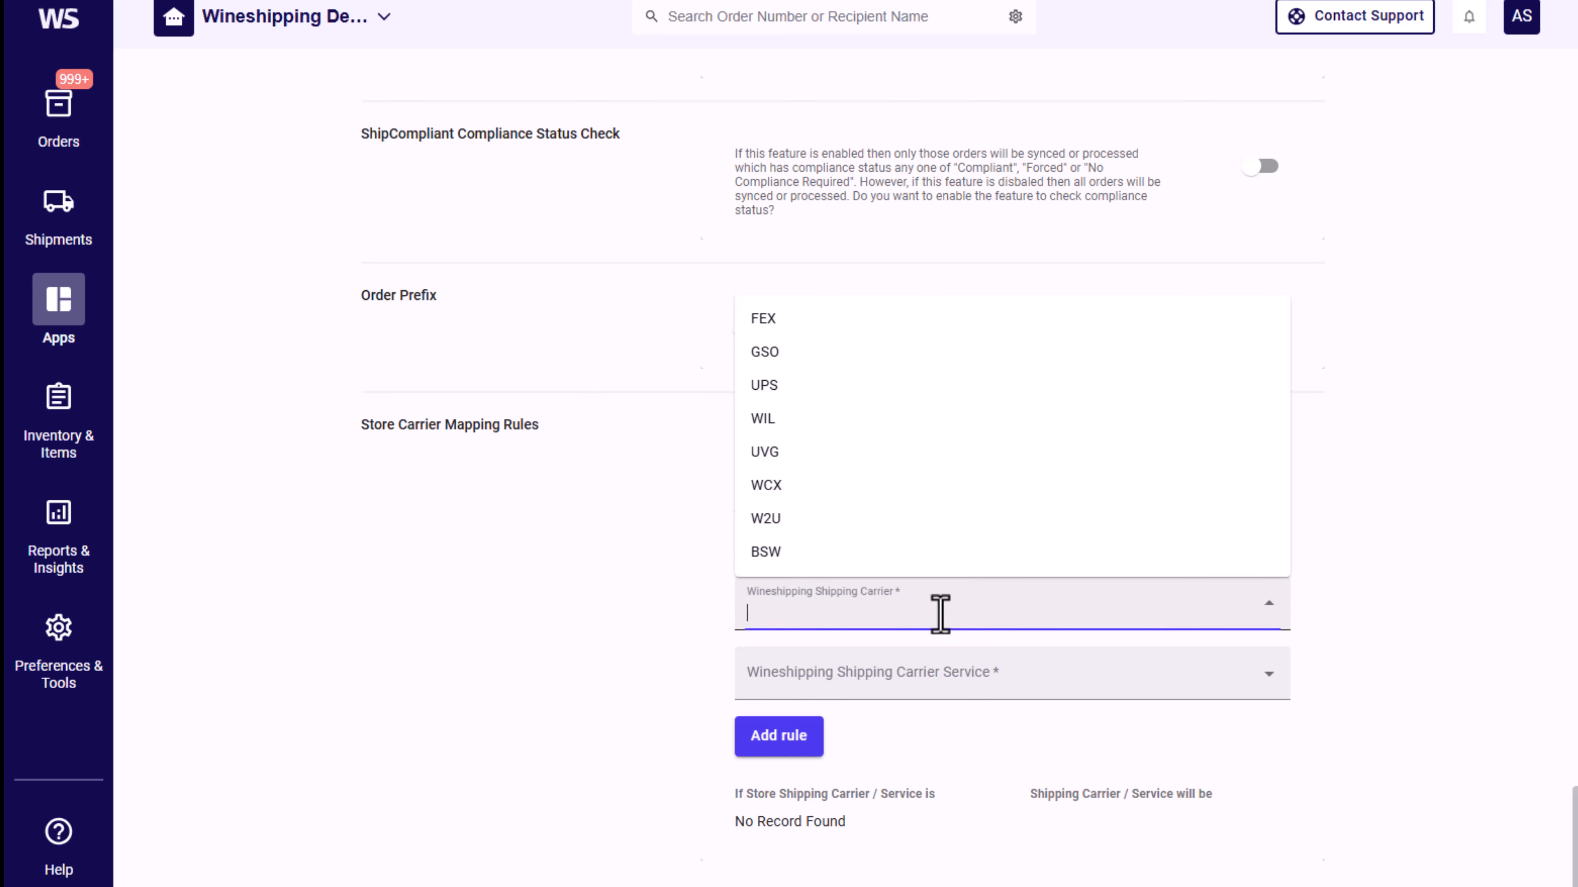
click(1018, 326)
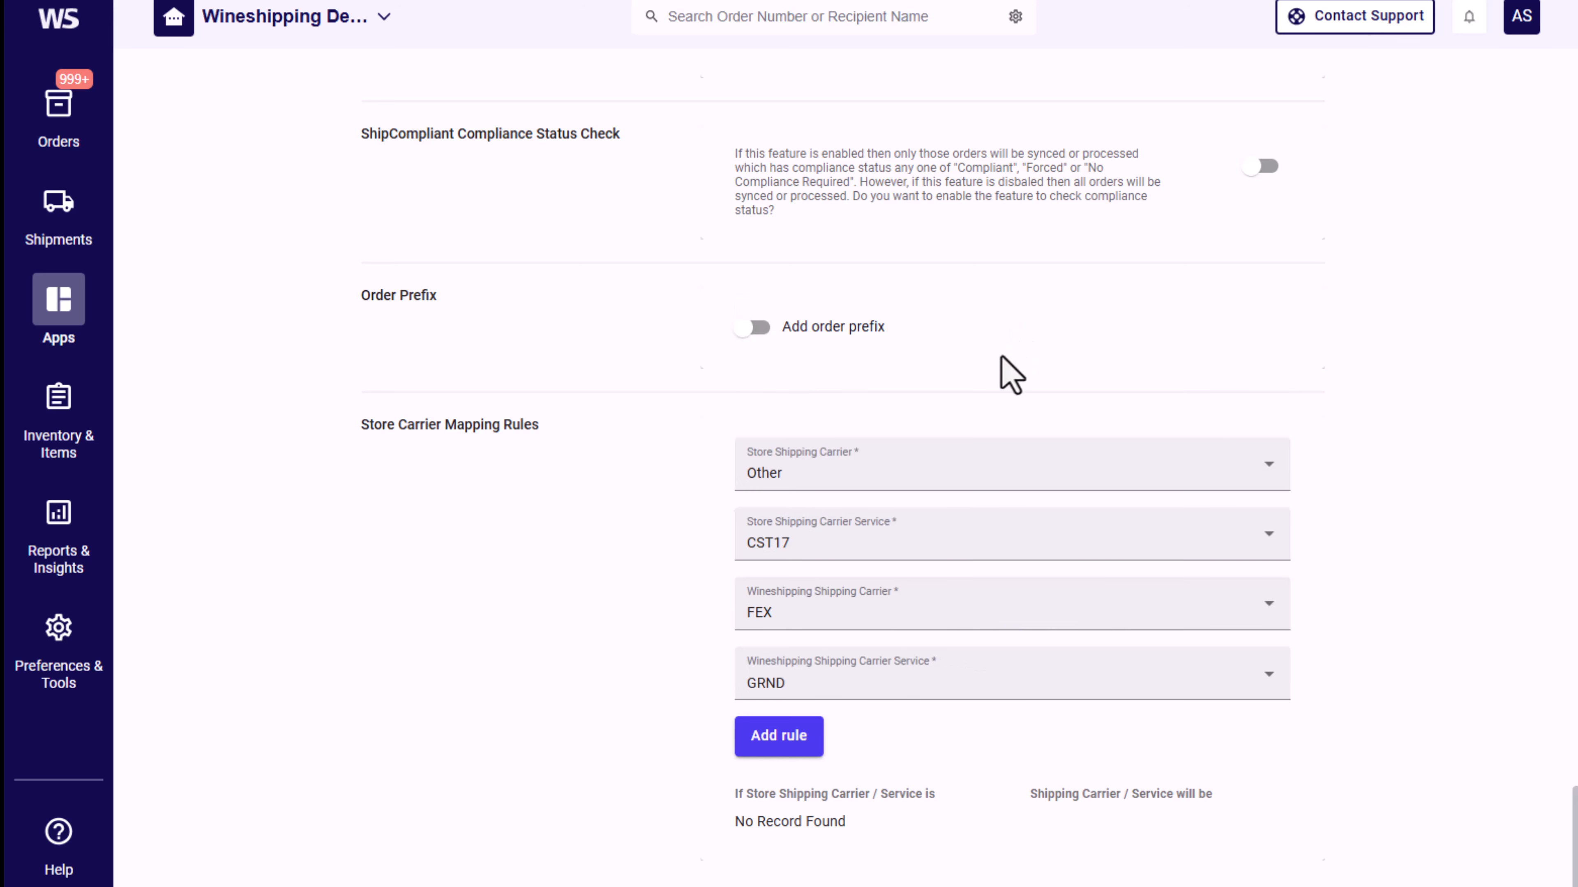
click(984, 687)
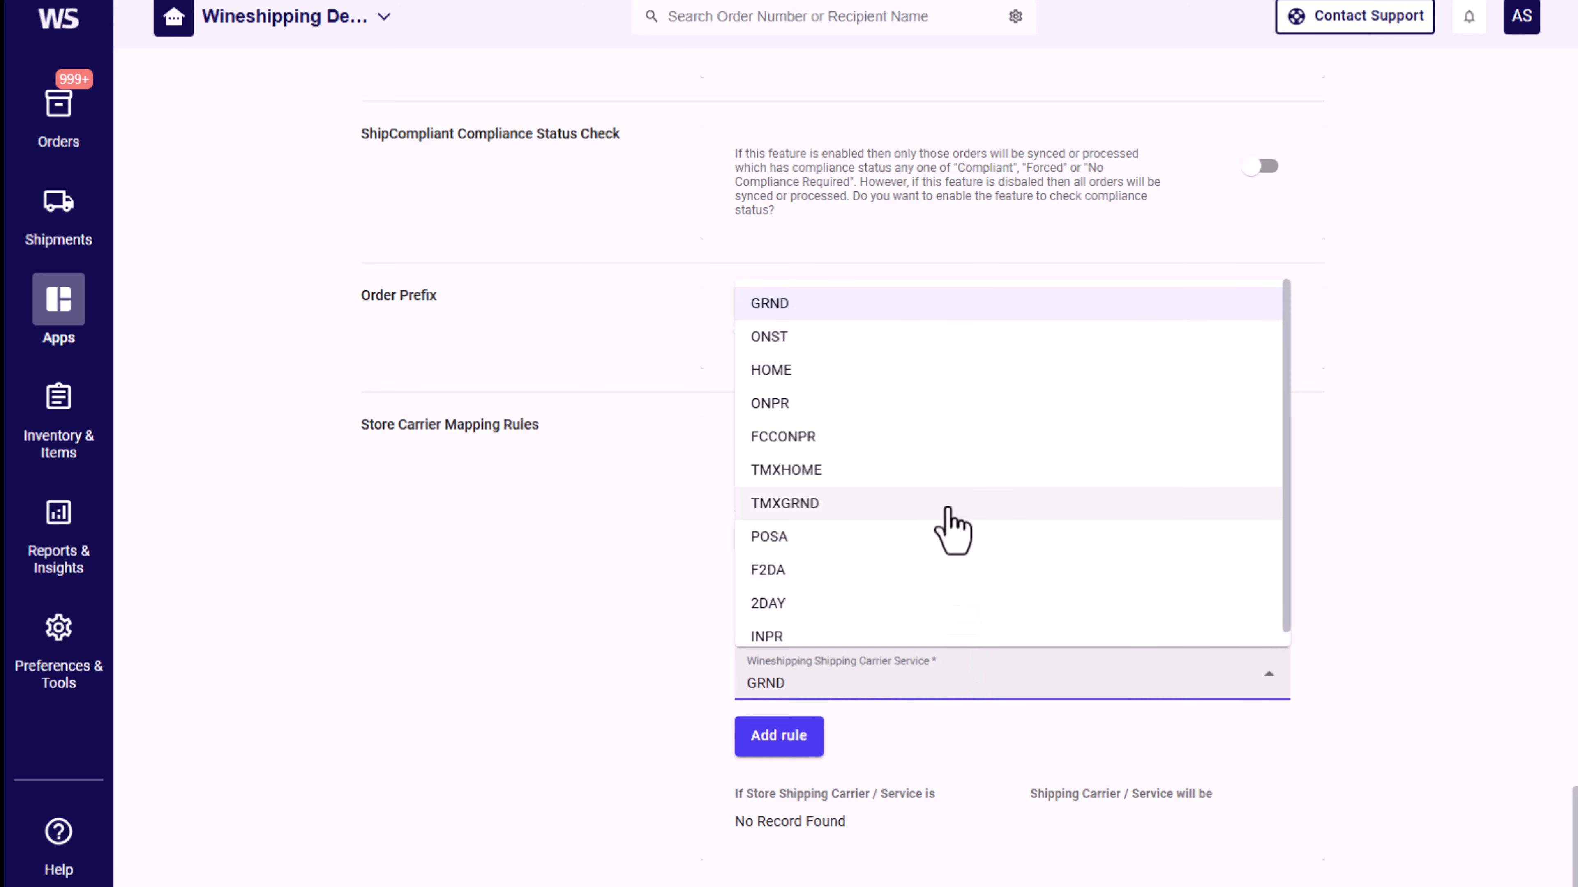
click(943, 505)
click(773, 746)
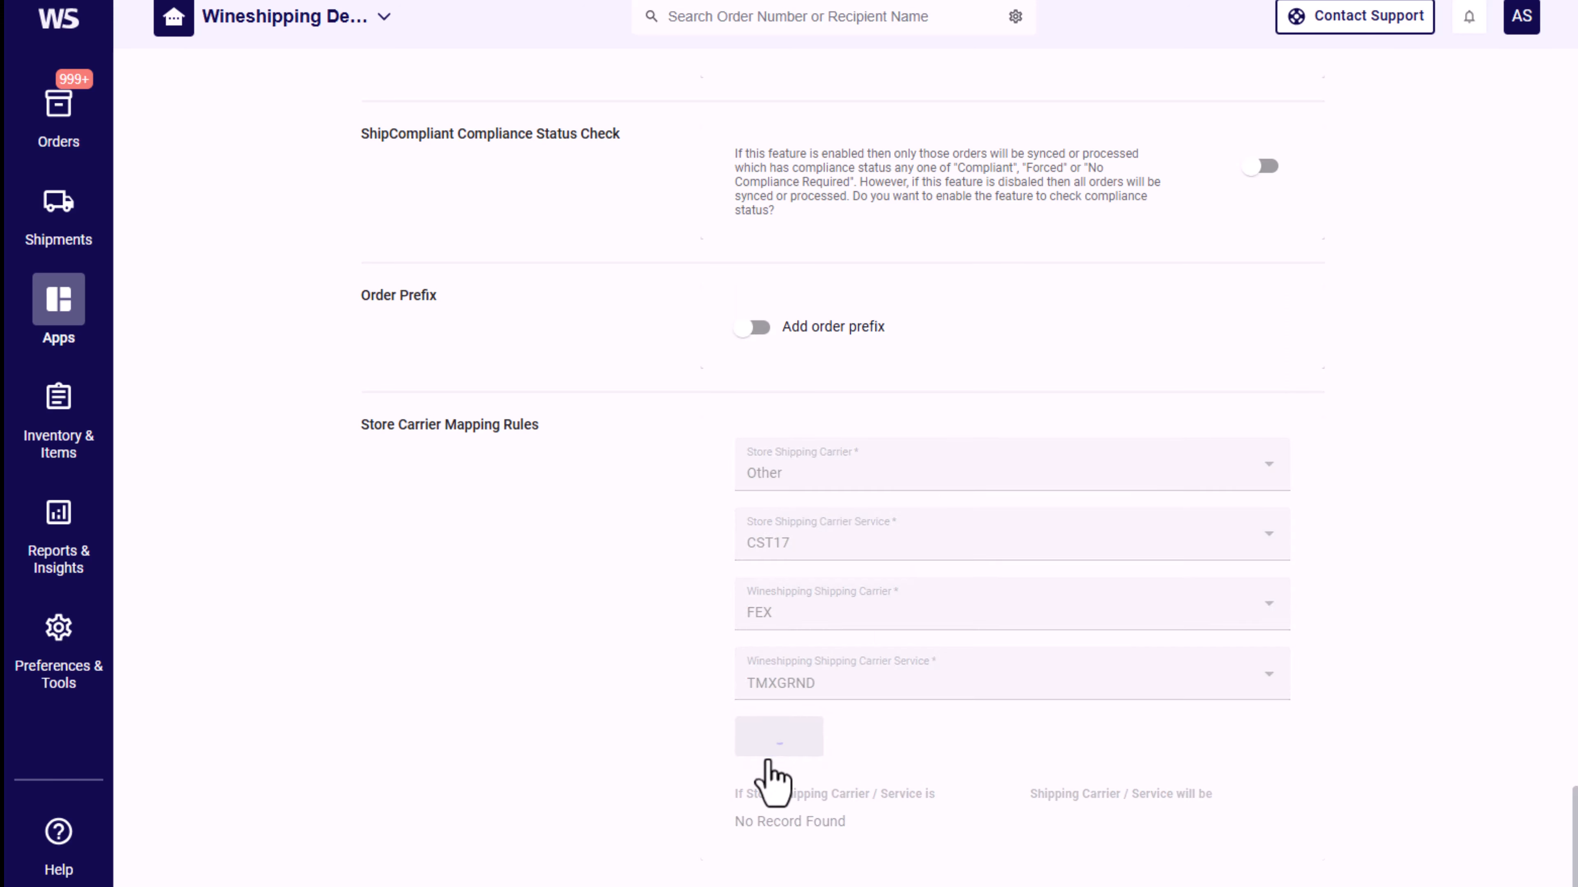
scroll(1473, 688, down, 1)
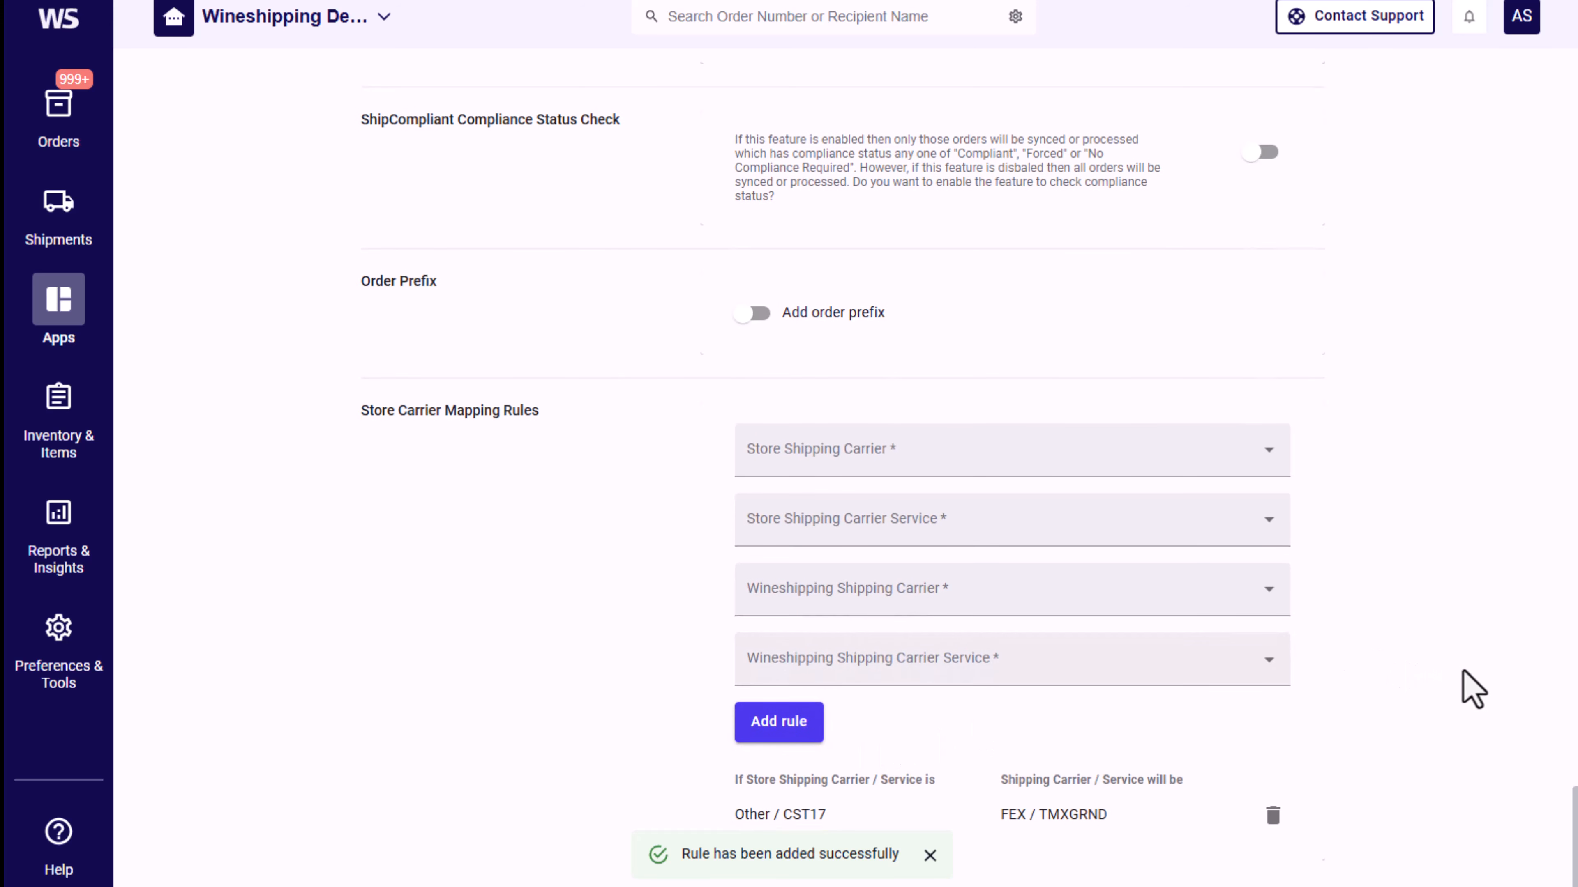